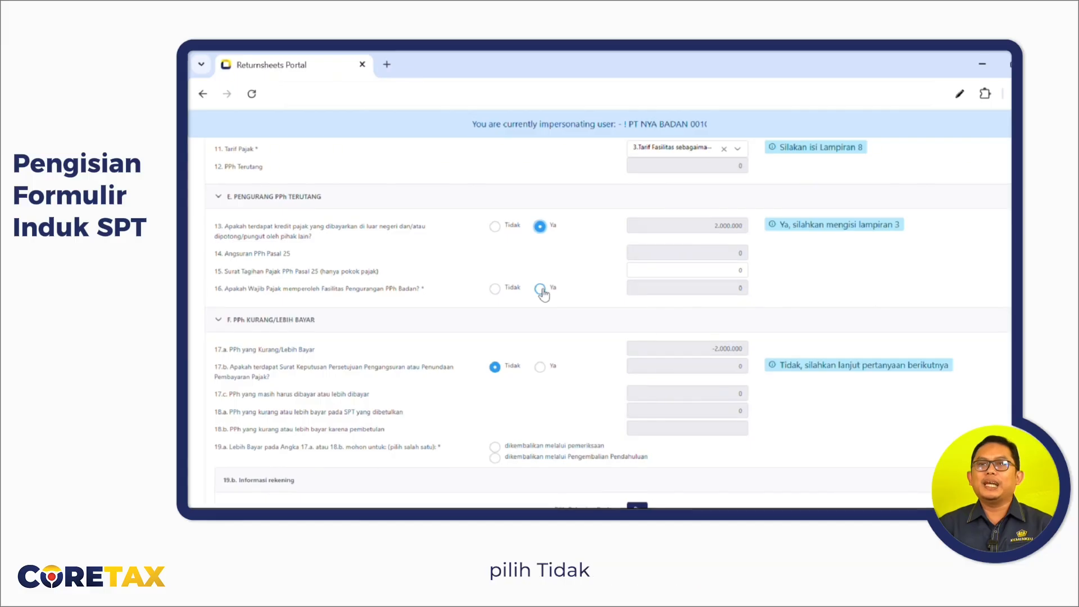
# Step: Answer Tidak to question 16 on the PPh Badan reduction facility and Ya to question 20 on the PPh Pasal 25 instalment report
pyautogui.click(496, 290)
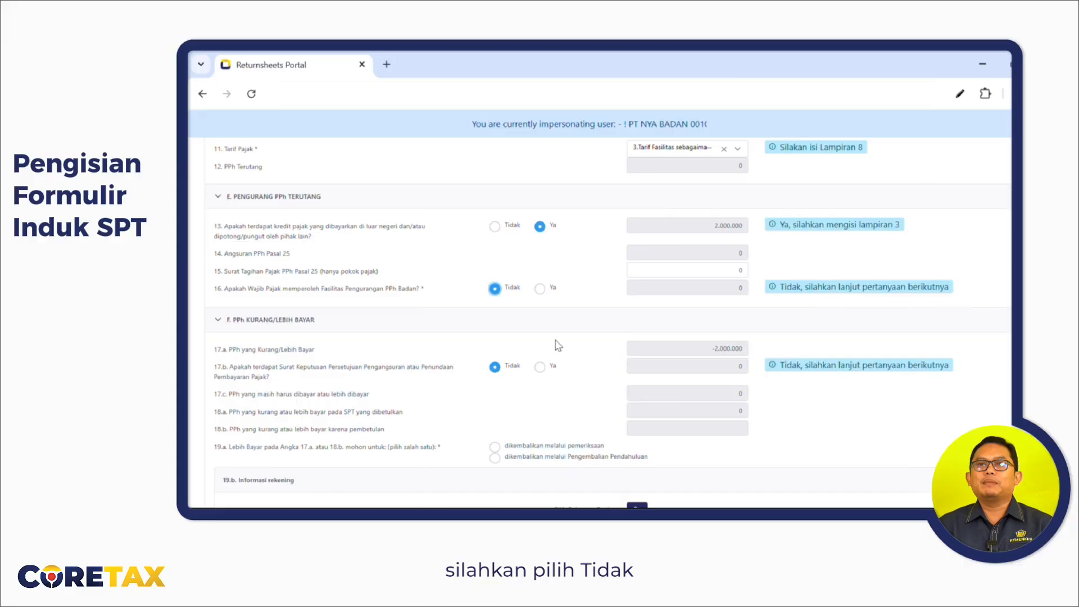
pyautogui.scroll(-3, 558, 345)
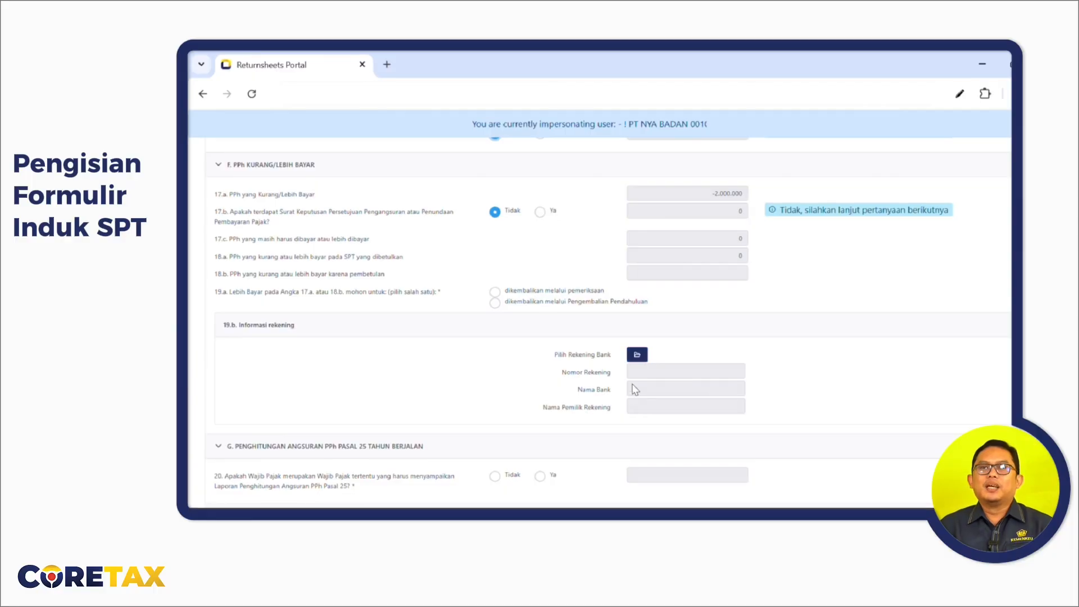
pyautogui.scroll(-1, 690, 395)
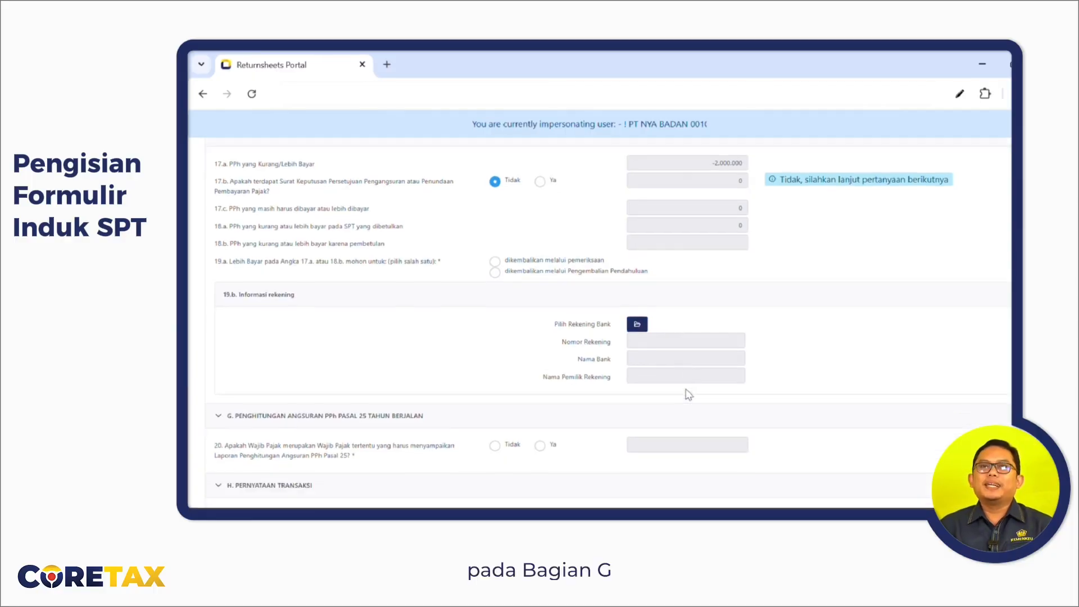
pyautogui.scroll(-4, 691, 396)
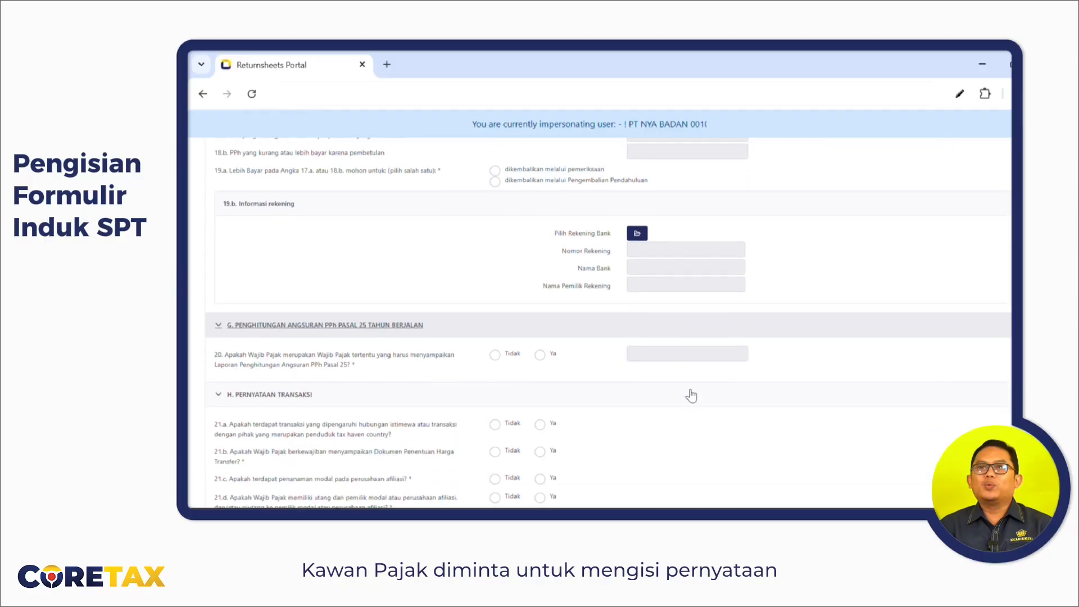
pyautogui.scroll(-1, 689, 395)
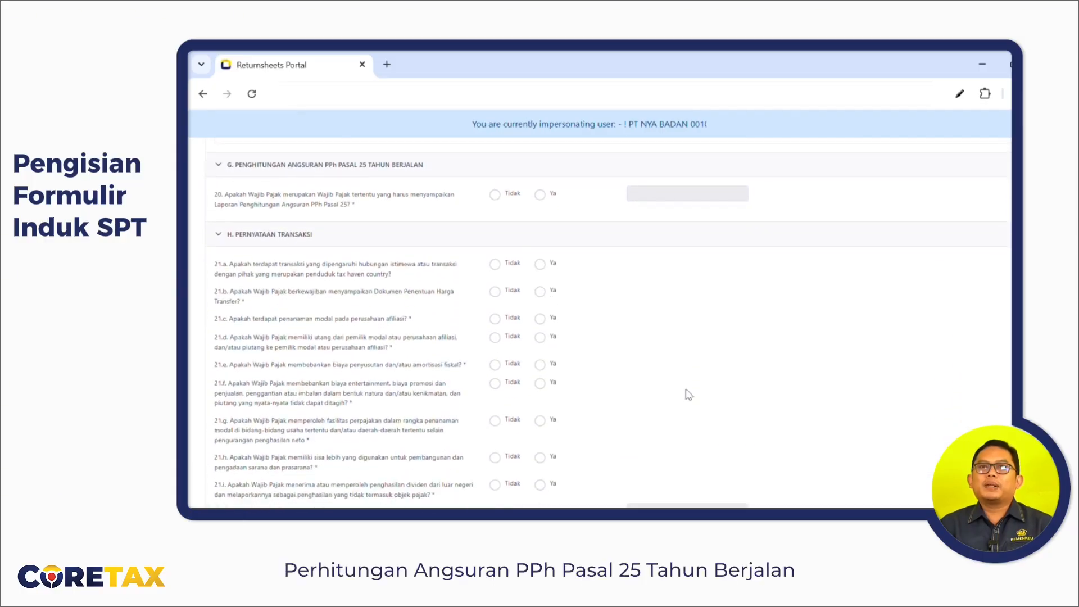
pyautogui.click(539, 194)
pyautogui.scroll(-1, 495, 168)
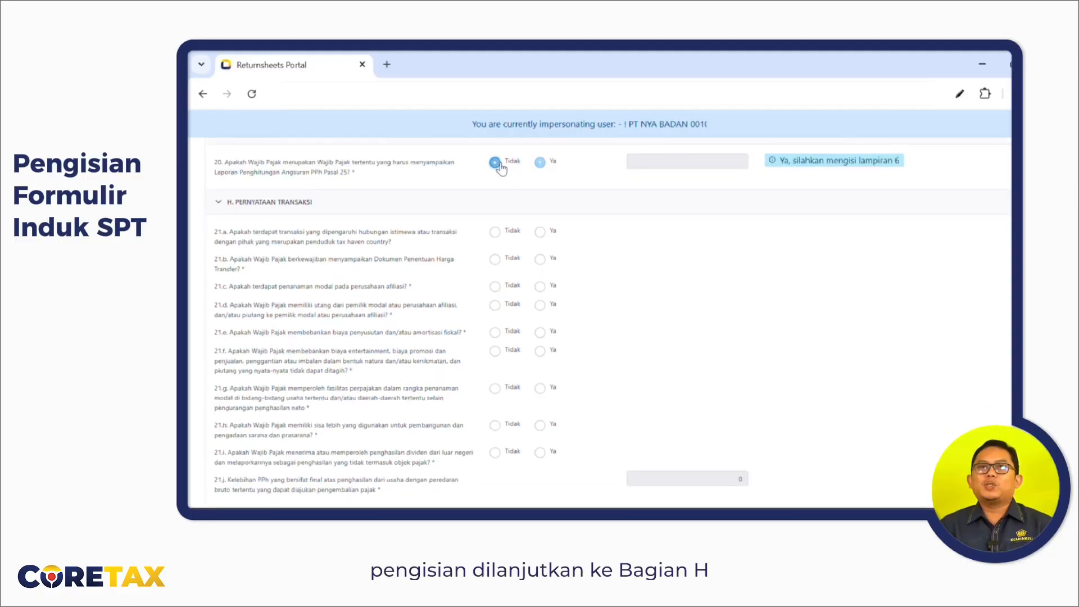
# Step: In section H, answer Ya to question 21.e and Tidak to questions 21.a to 21.d and 21.f to 21.i
pyautogui.scroll(-1, 562, 235)
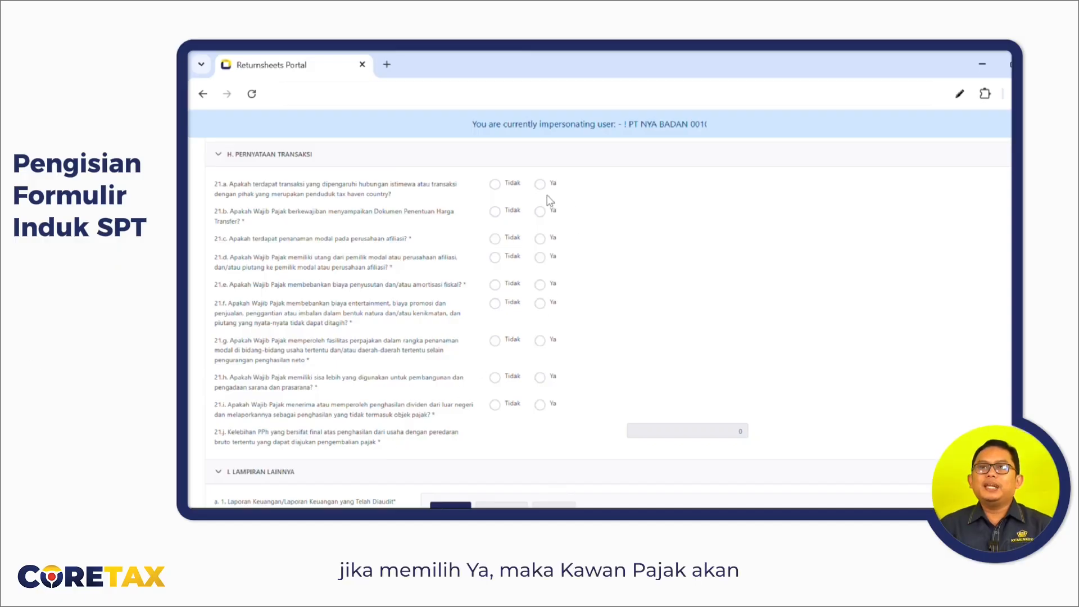
pyautogui.click(495, 185)
pyautogui.click(495, 212)
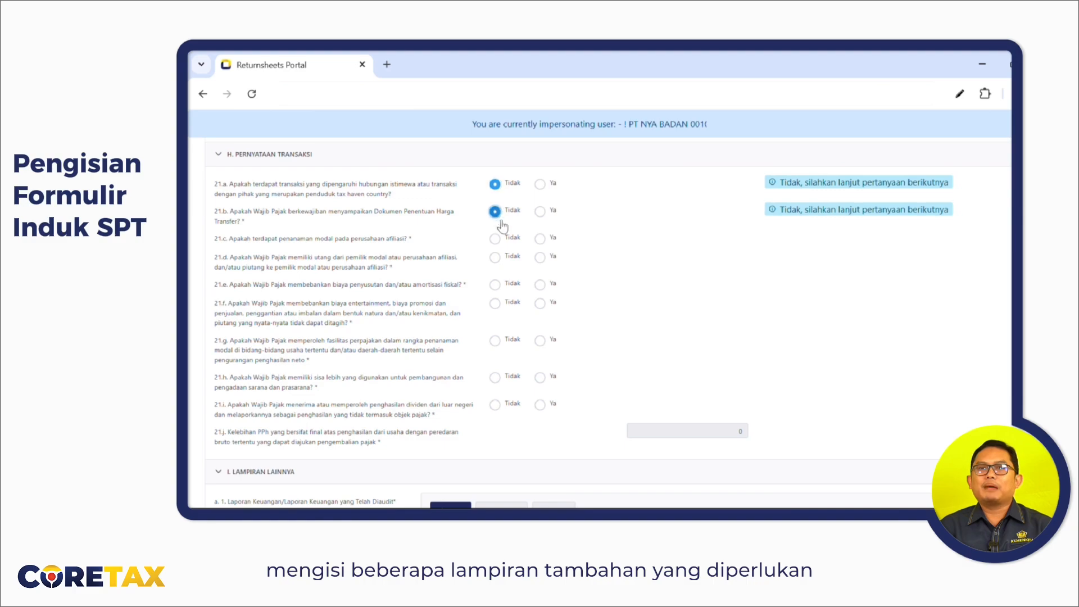
pyautogui.click(496, 239)
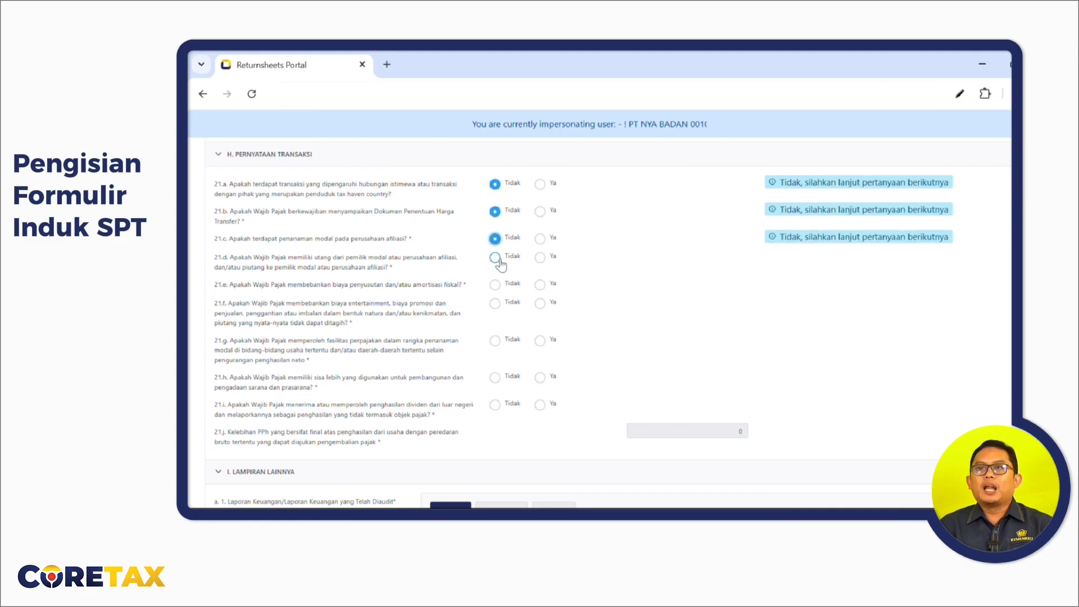
pyautogui.click(495, 258)
pyautogui.click(540, 285)
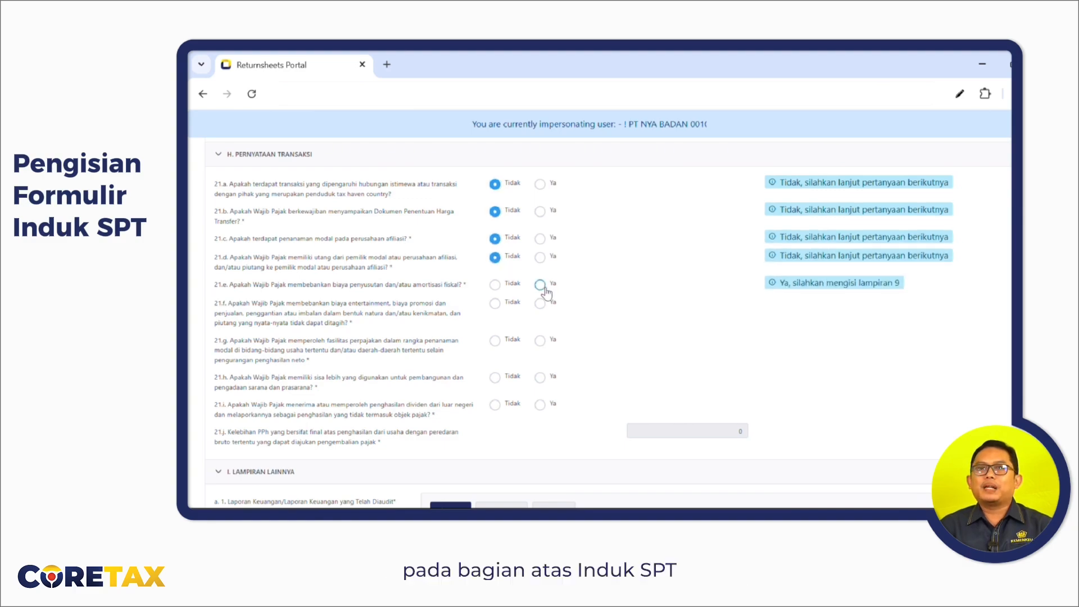
pyautogui.click(496, 304)
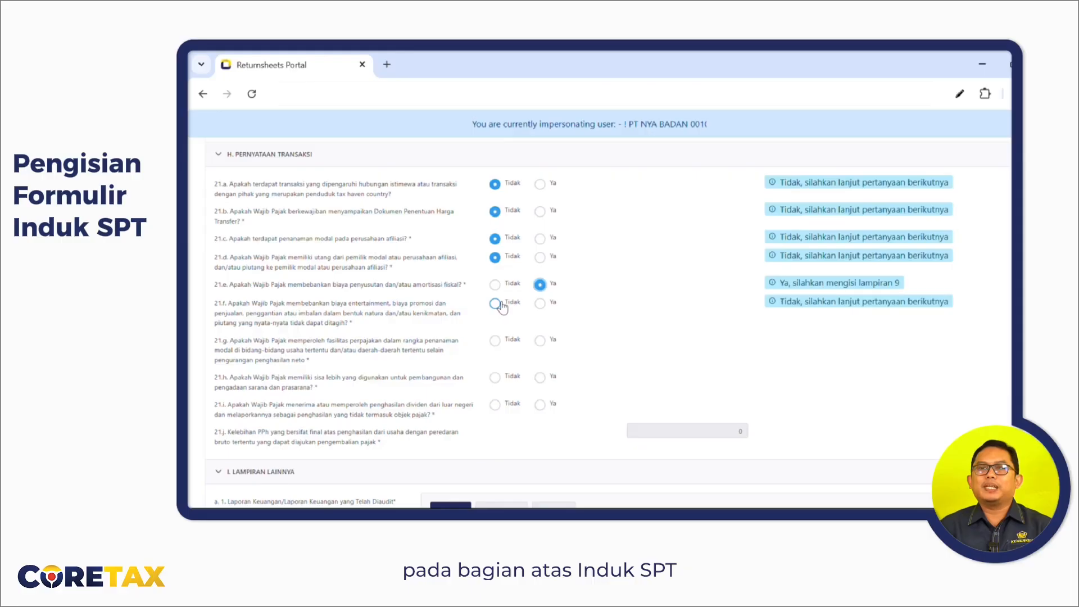
pyautogui.click(495, 340)
pyautogui.click(495, 377)
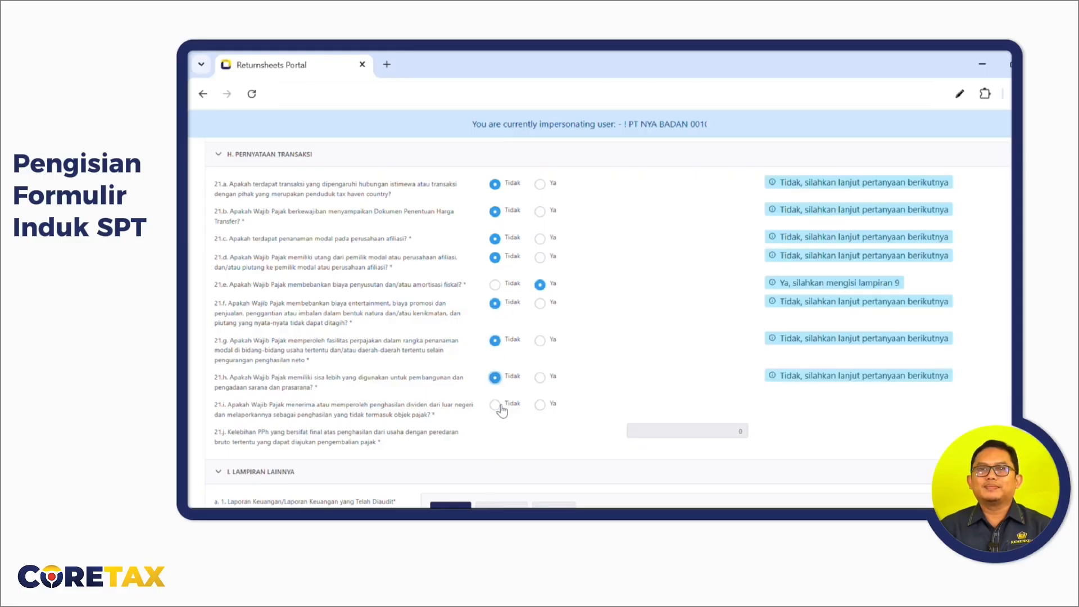
pyautogui.click(496, 406)
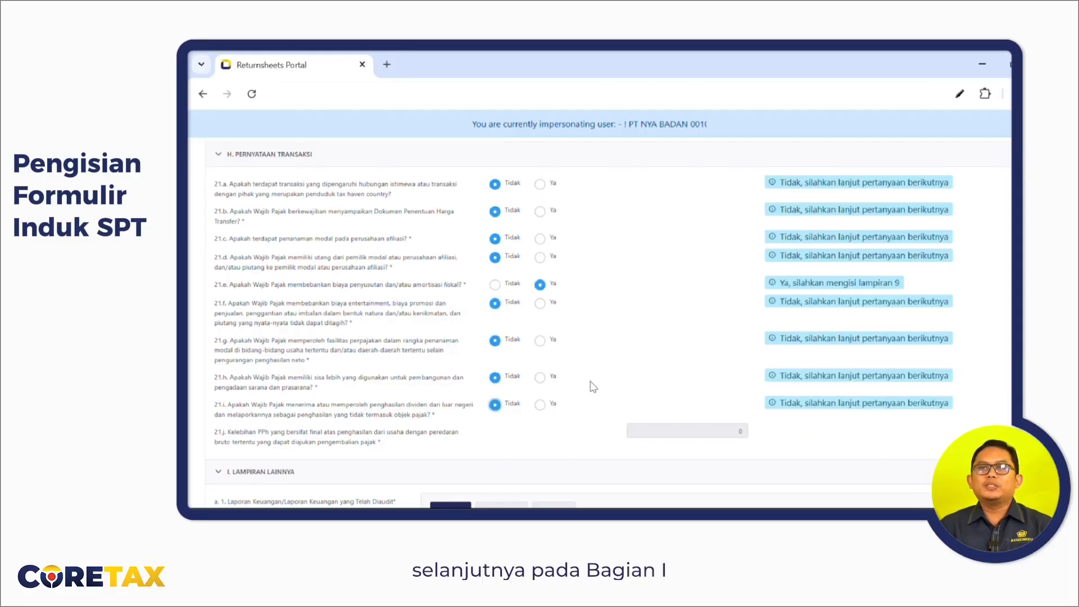
# Step: Examine the document upload fields of section I, from the financial statements down to Dokumen lainnya
pyautogui.scroll(-3, 591, 382)
pyautogui.scroll(-2, 593, 387)
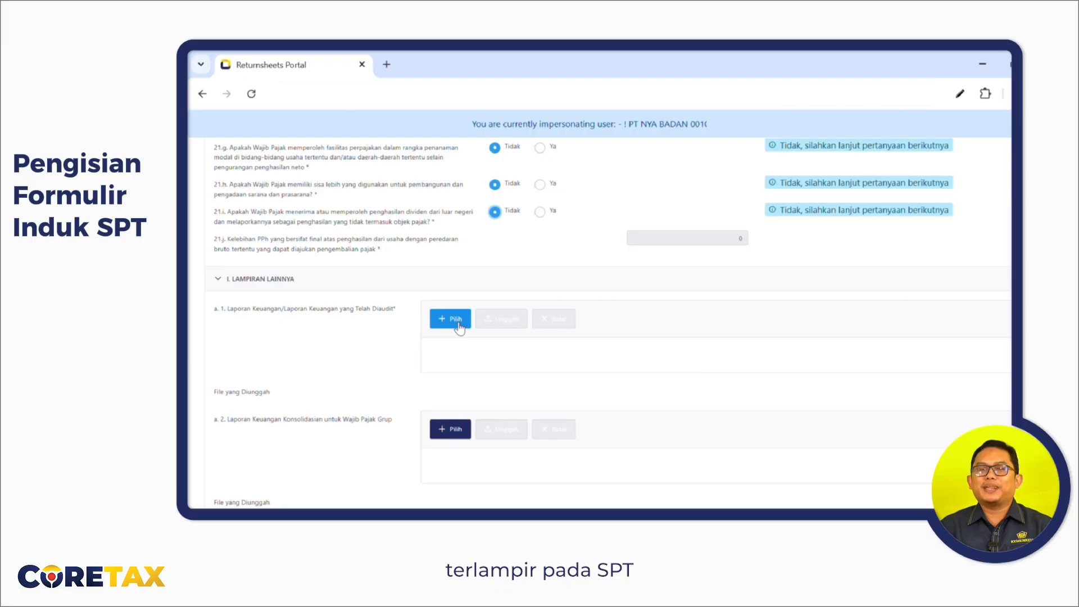
pyautogui.scroll(-3, 409, 355)
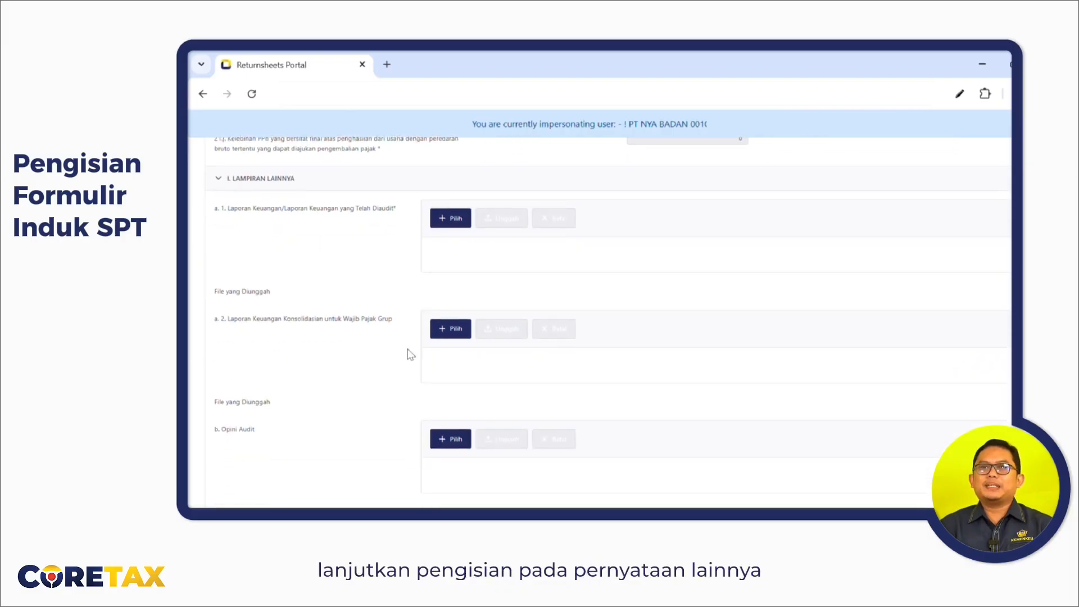
pyautogui.scroll(-3, 410, 354)
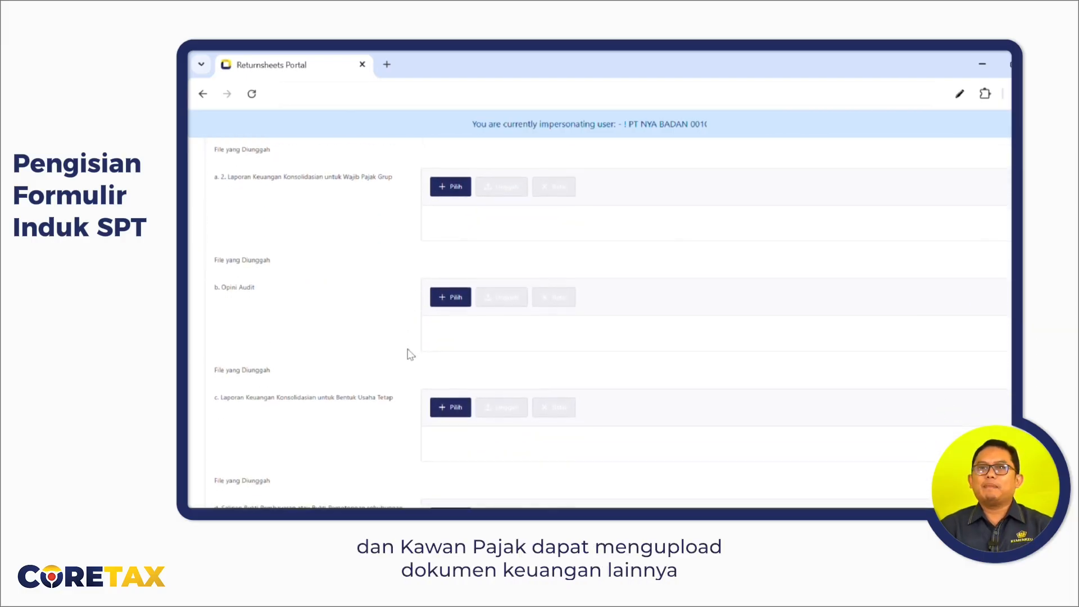
pyautogui.scroll(-2, 409, 354)
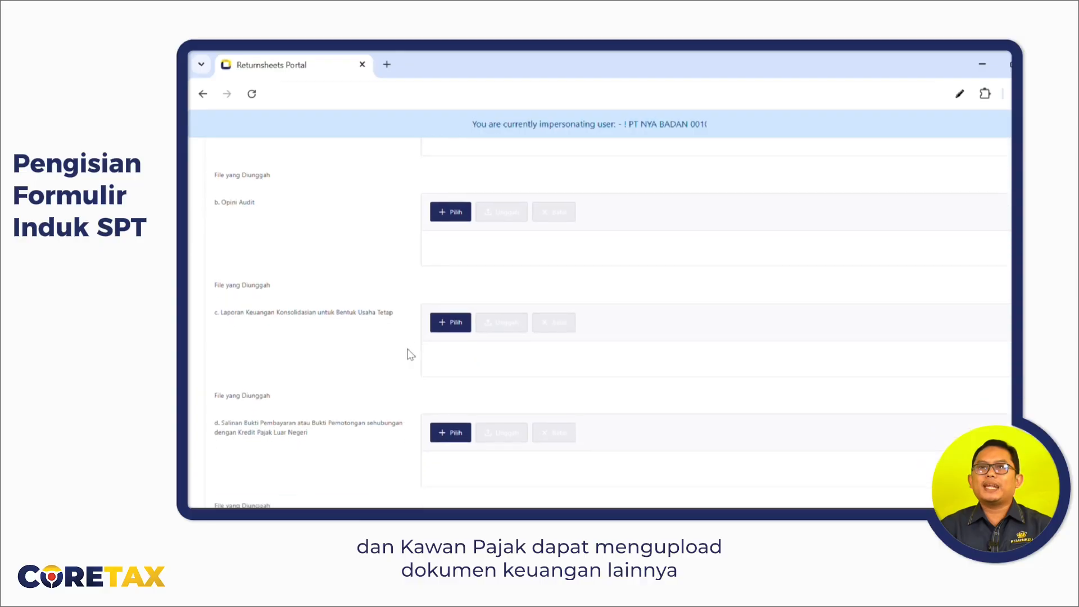
pyautogui.scroll(-4, 410, 354)
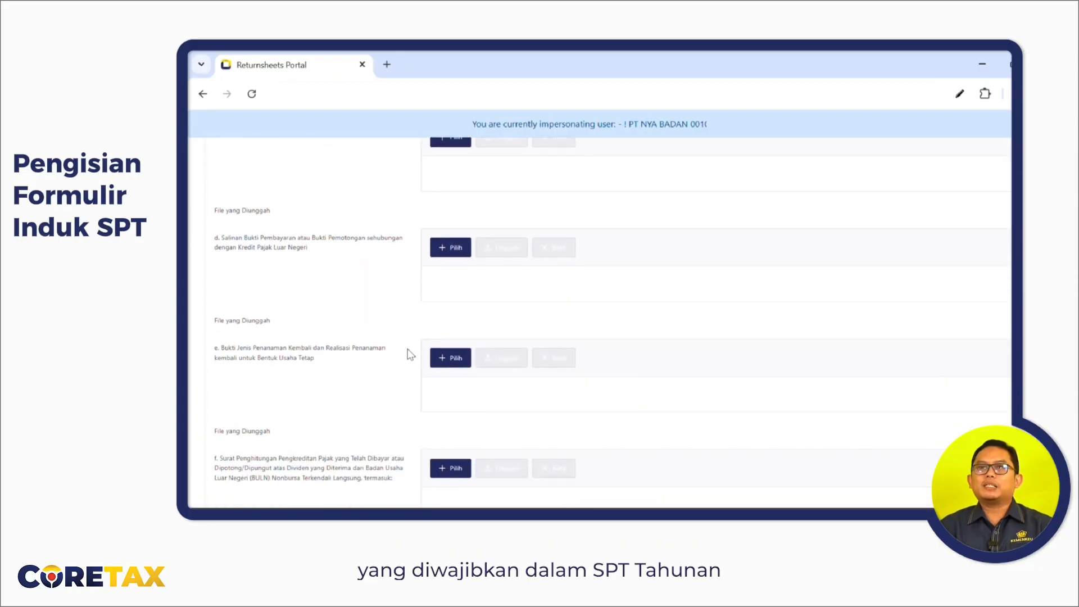
pyautogui.scroll(-4, 409, 354)
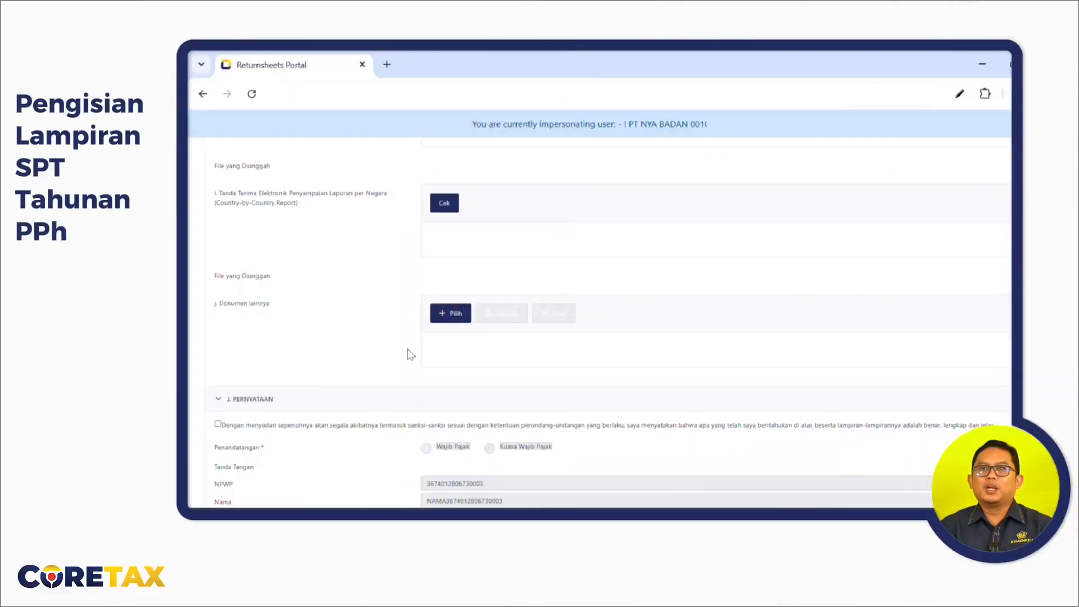
# Step: Open attachment L1-D, Rekonsiliasi Laporan Keuangan - Jasa, at the Laporan Laba Rugi table
pyautogui.scroll(10, 409, 353)
pyautogui.scroll(15, 410, 354)
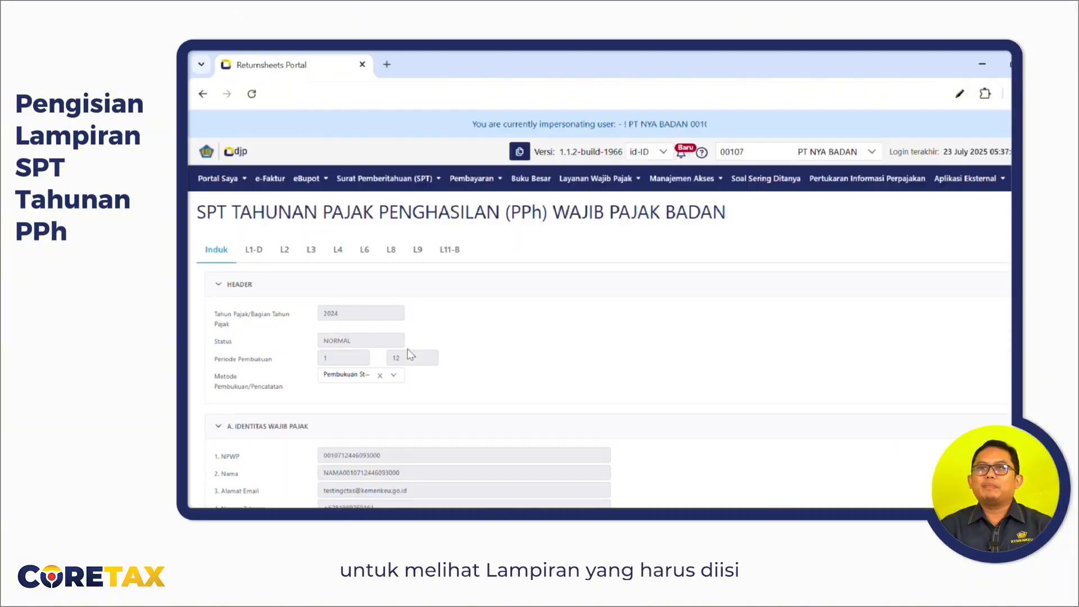
pyautogui.click(254, 250)
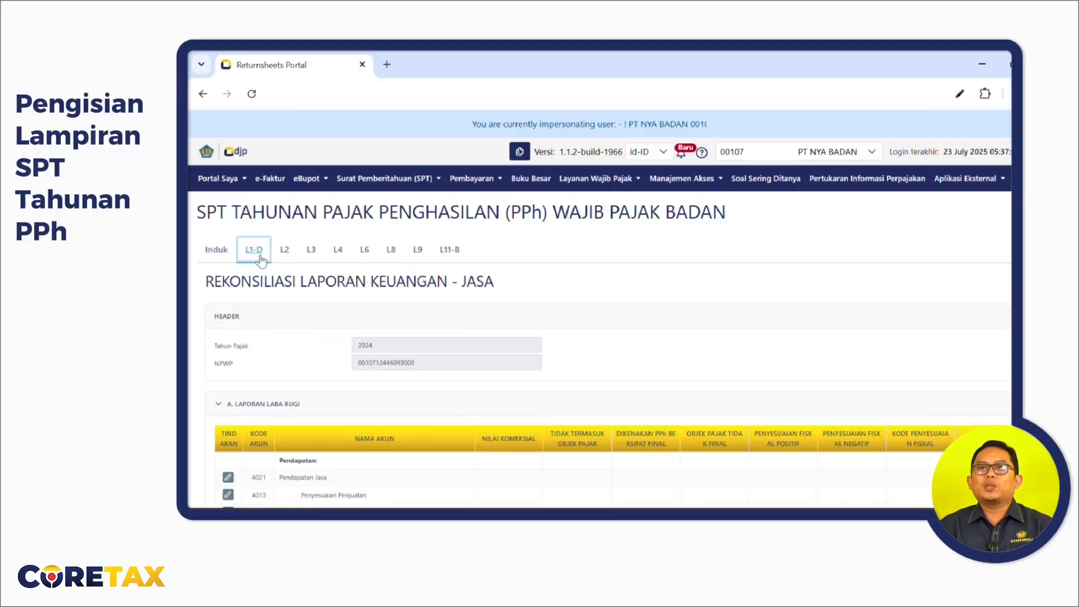
pyautogui.scroll(-3, 434, 335)
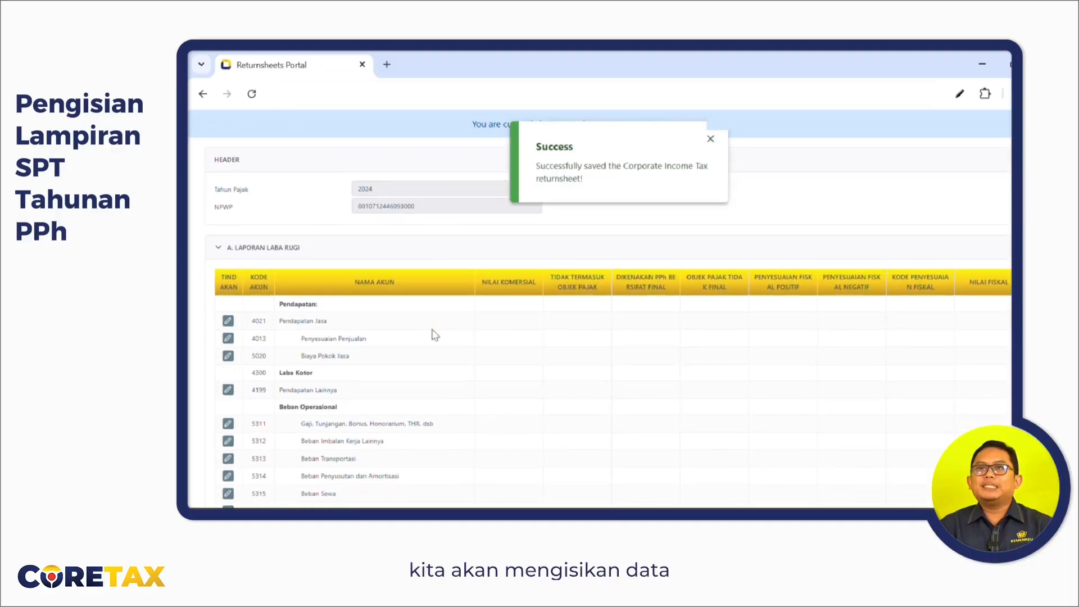
pyautogui.scroll(-1, 434, 335)
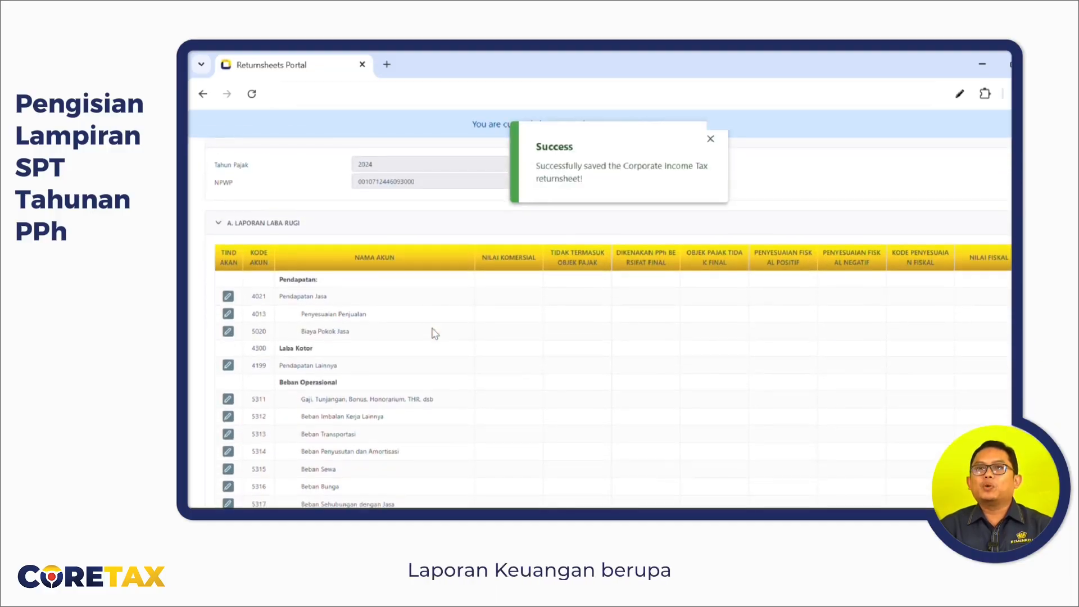
pyautogui.scroll(-1, 434, 334)
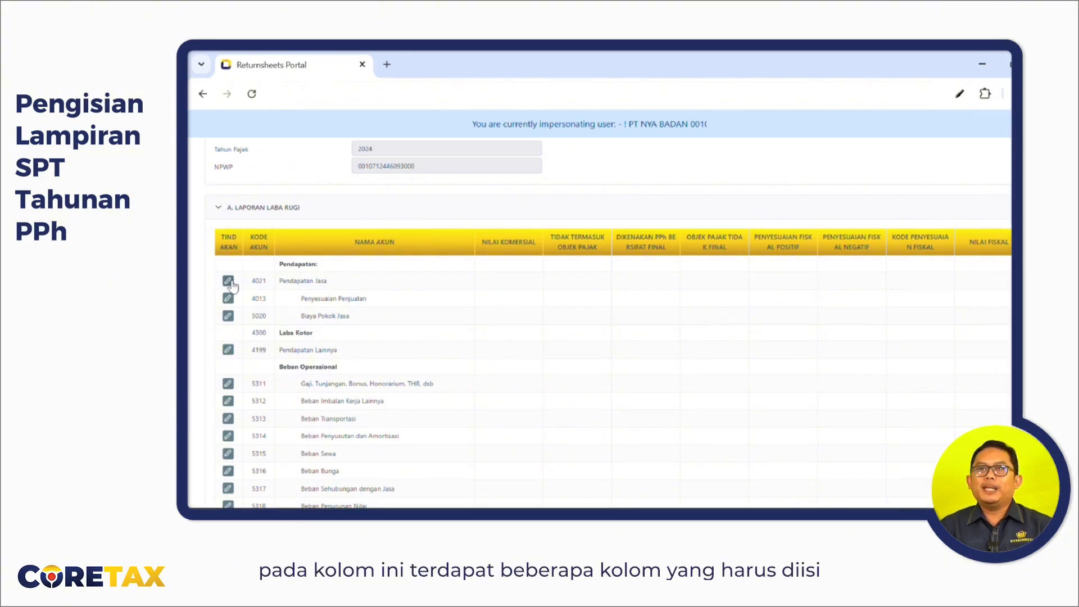
# Step: For account 4021 Pendapatan Jasa, enter commercial value 8.000.000.000, non-taxable object 0 and PPh Final amount 5.800.000.000
pyautogui.click(229, 281)
pyautogui.click(574, 253)
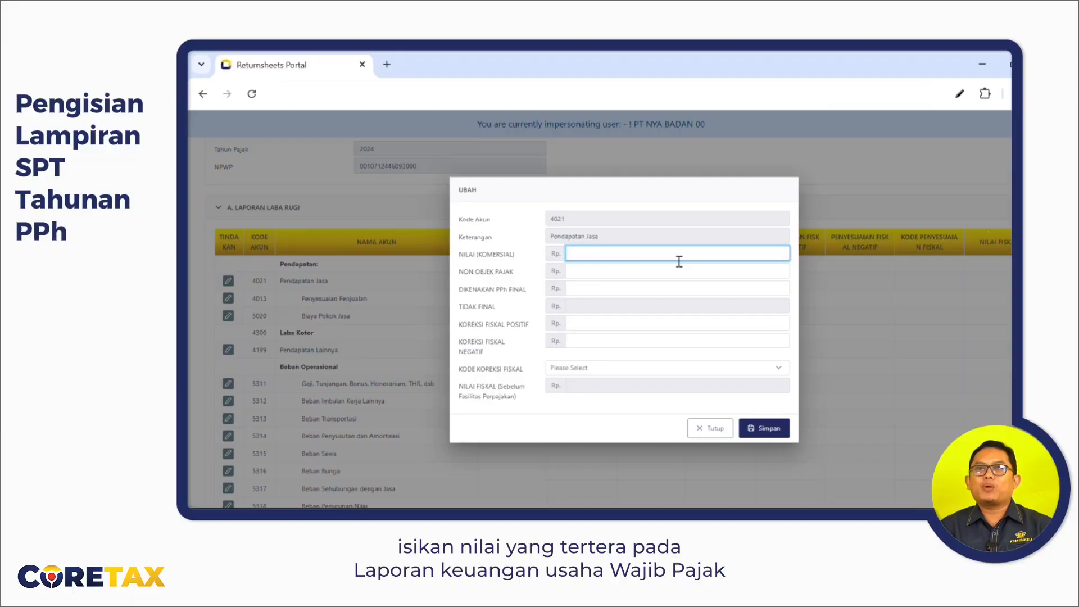
pyautogui.write('8')
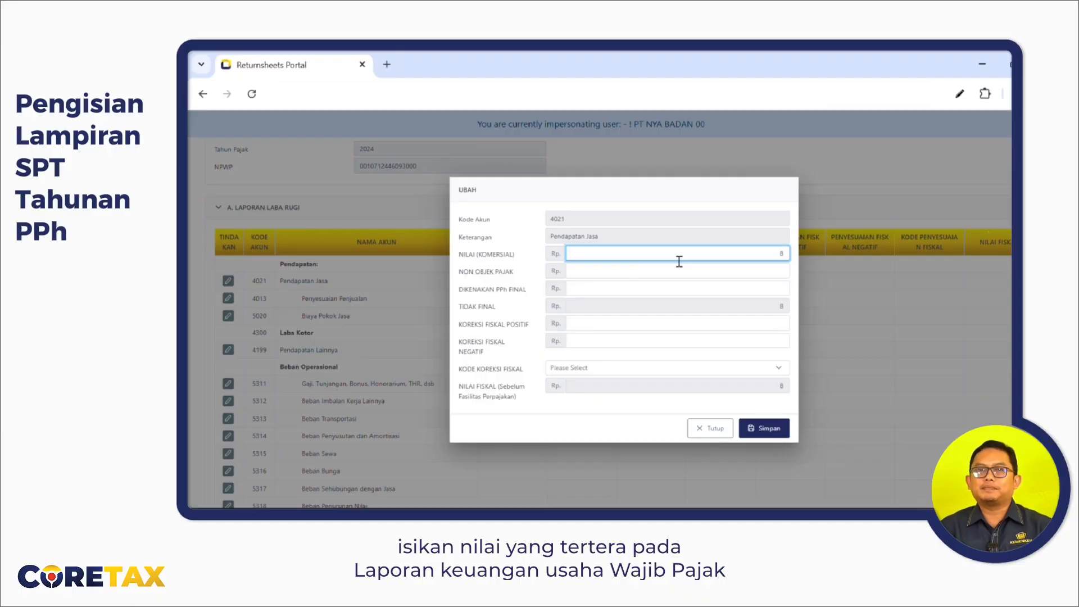
pyautogui.write('.000.000.000')
pyautogui.press('Tab')
pyautogui.write('0')
pyautogui.press('Tab')
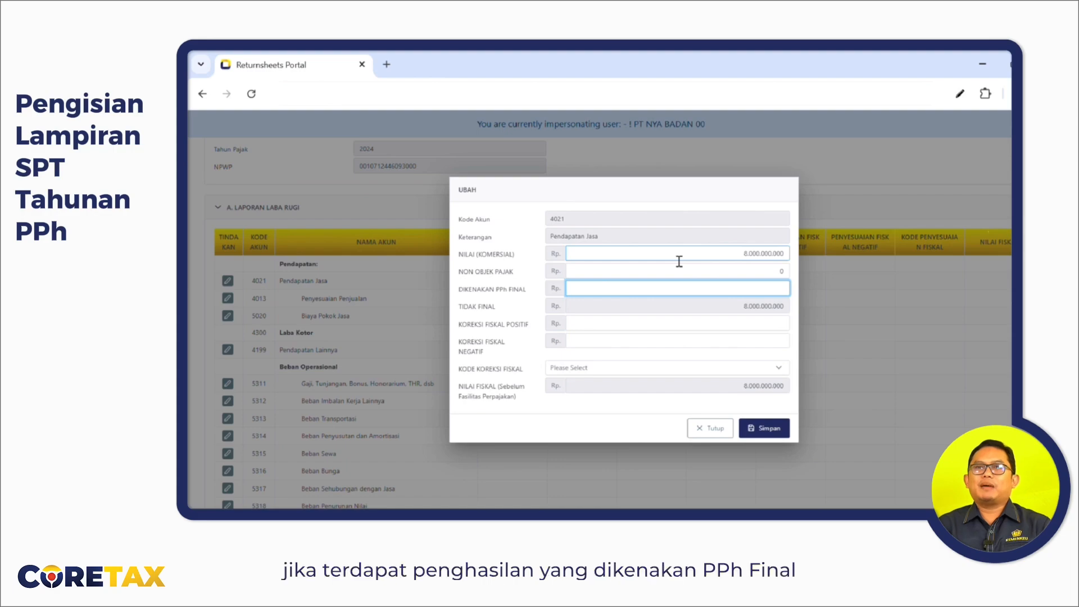
pyautogui.write('5800000000')
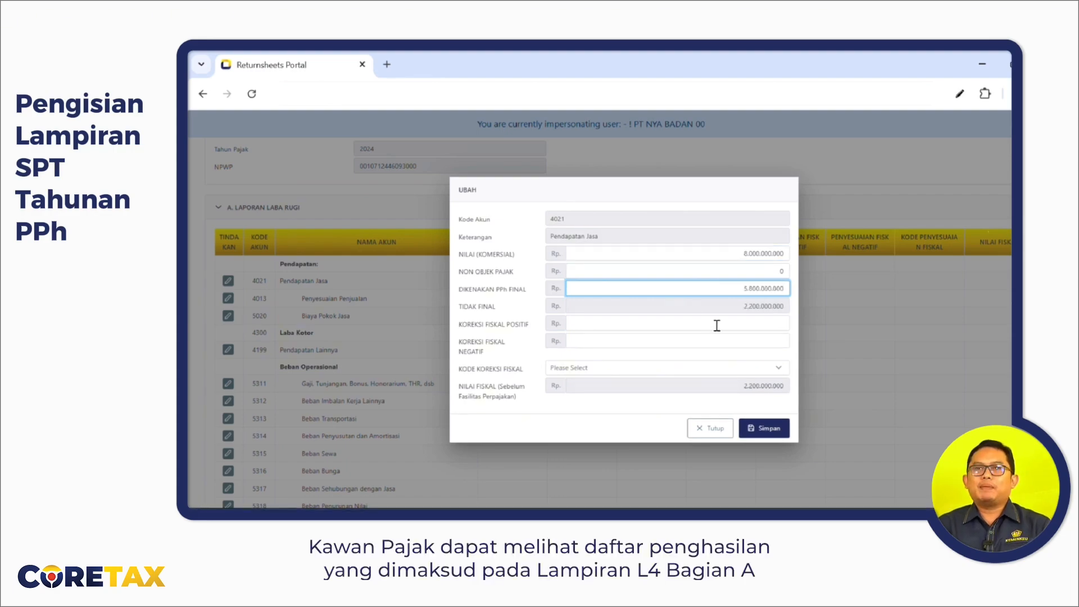
# Step: Set the positive and negative fiscal corrections of Pendapatan Jasa to 0, assign correction code FNE-01, and save the entry
pyautogui.click(738, 327)
pyautogui.write('0')
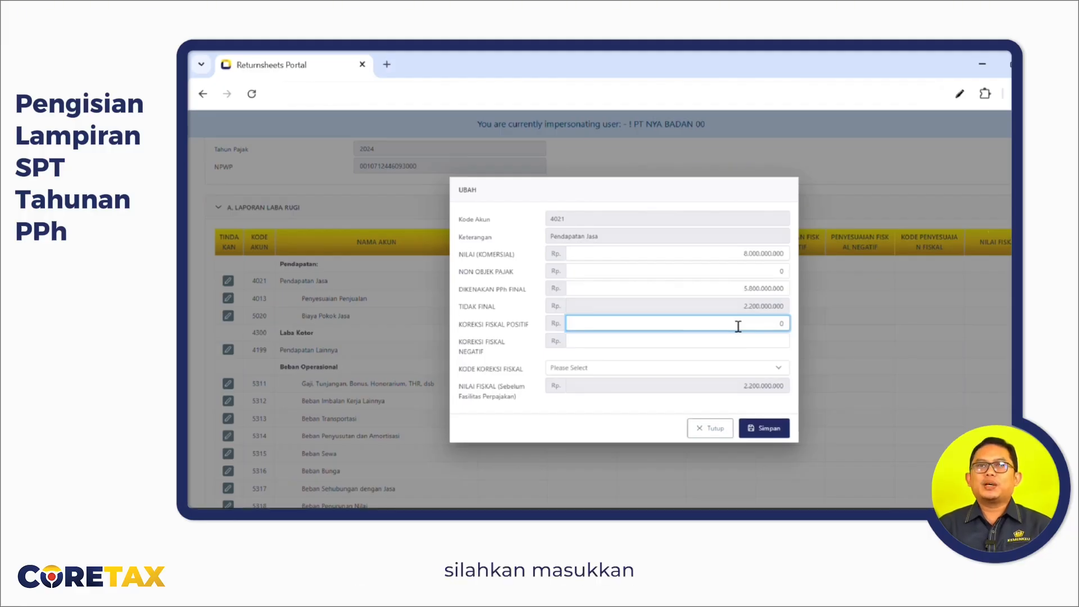
pyautogui.press('Tab')
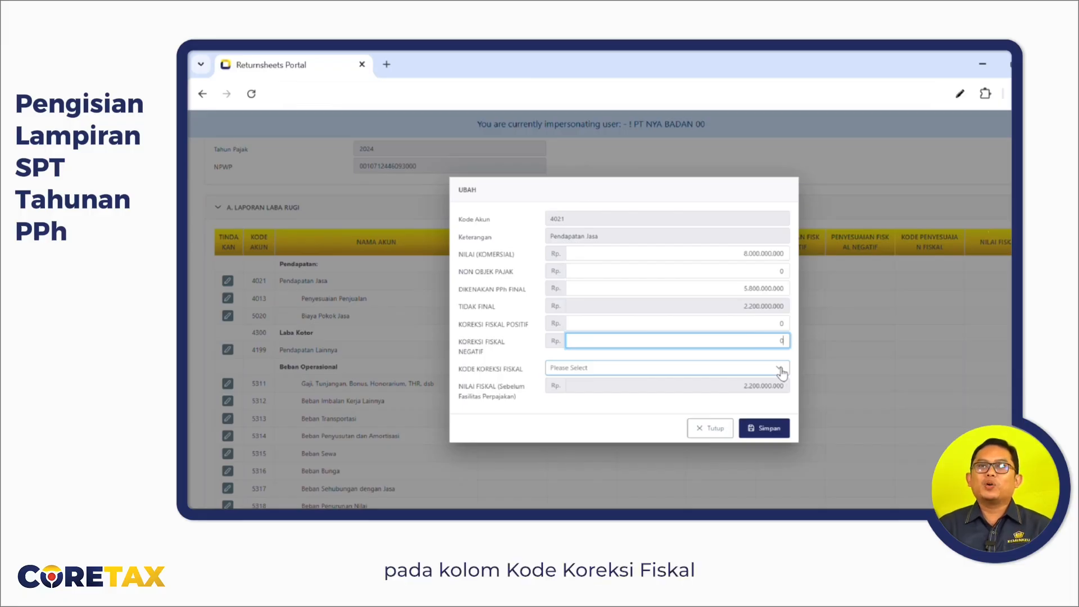
pyautogui.click(780, 370)
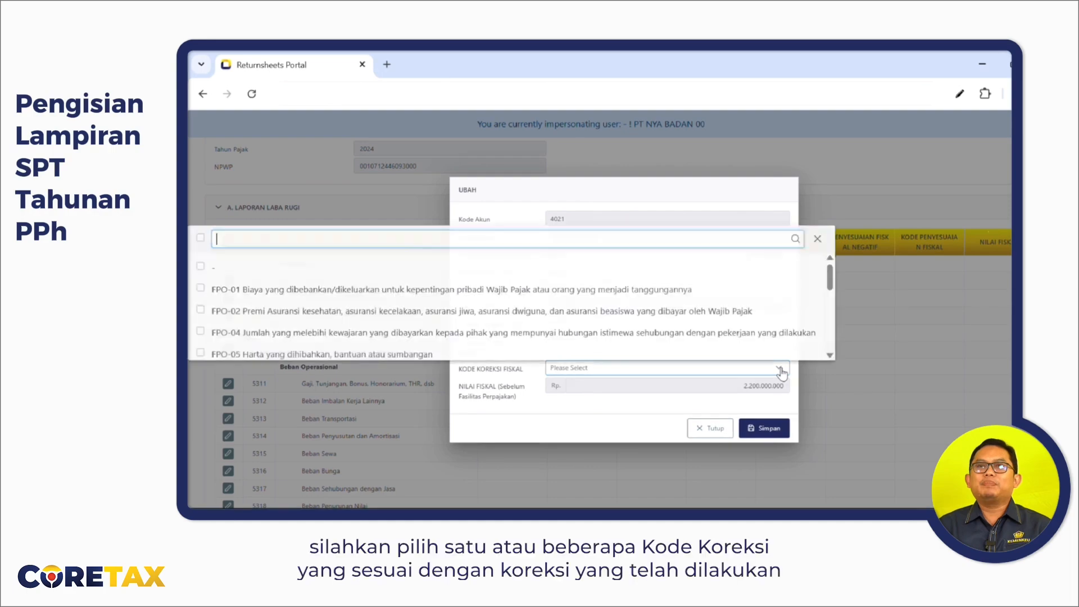
pyautogui.write('FINAL')
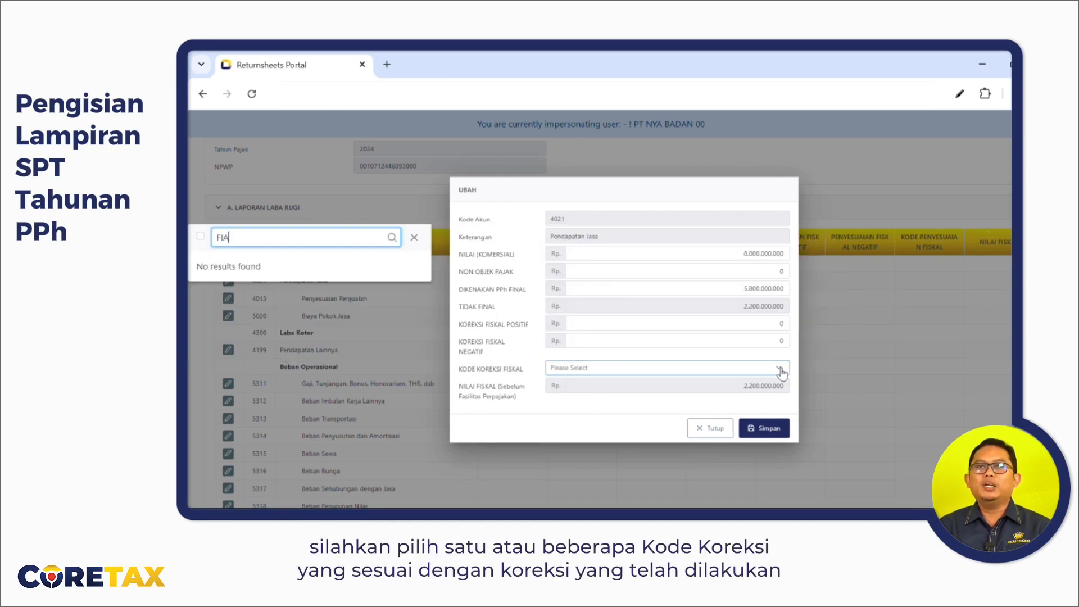
pyautogui.click(201, 287)
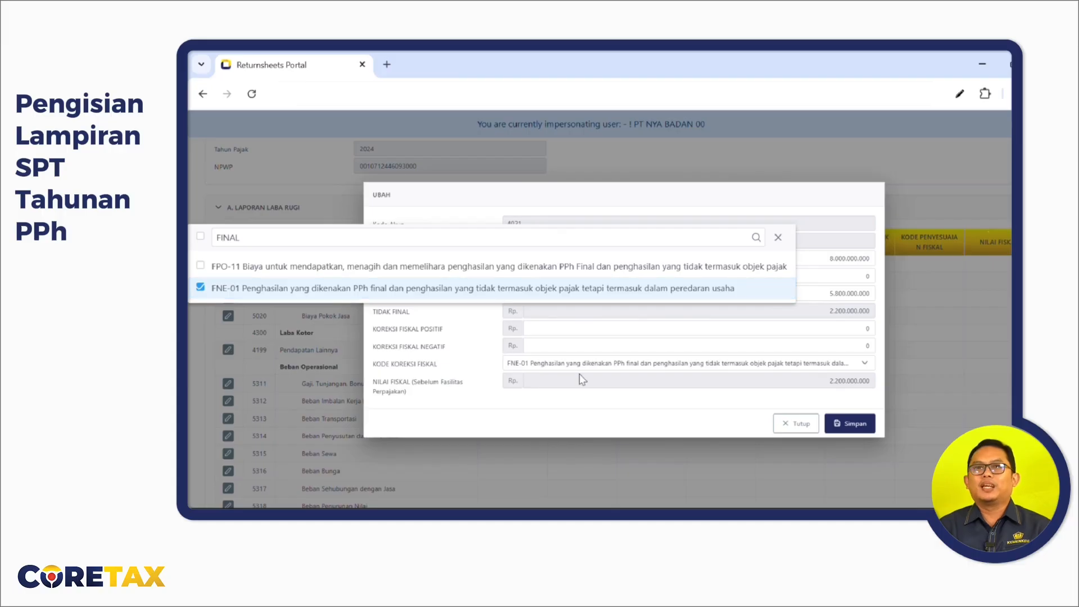
pyautogui.click(846, 424)
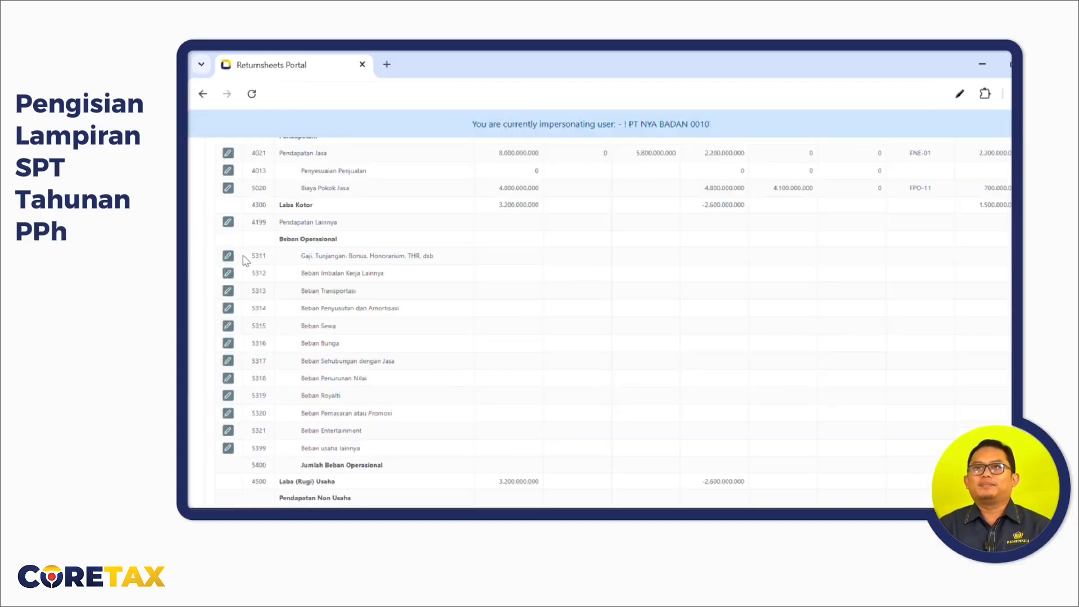
# Step: For account 5311 Gaji, Tunjangan, Bonus, Honorarium, THR, enter commercial value 1.200.000.000 and positive fiscal correction 950.000.000
pyautogui.click(228, 257)
pyautogui.click(676, 256)
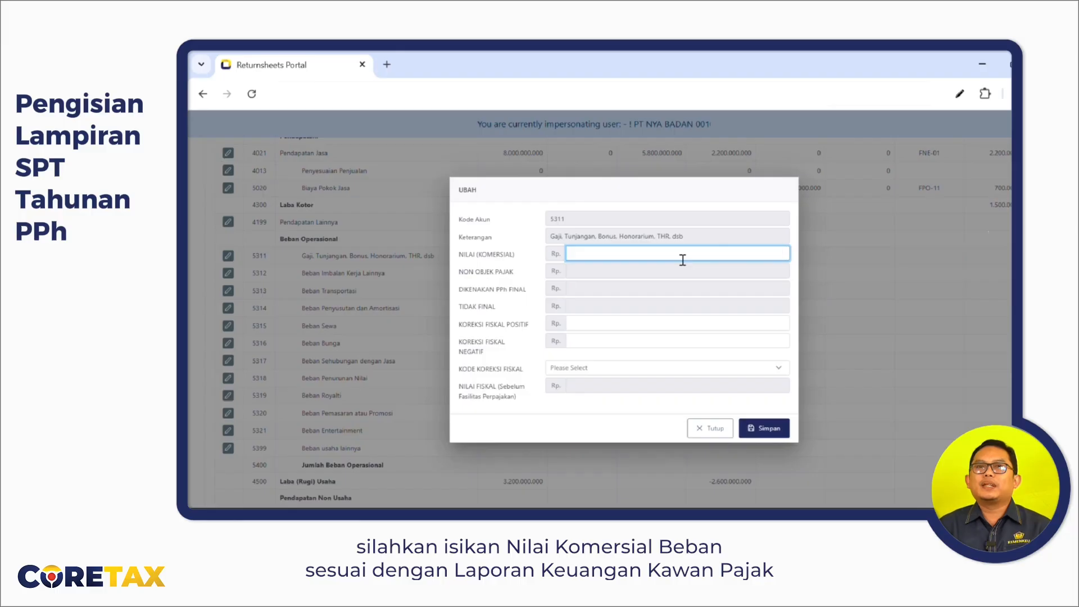
pyautogui.write('00000000')
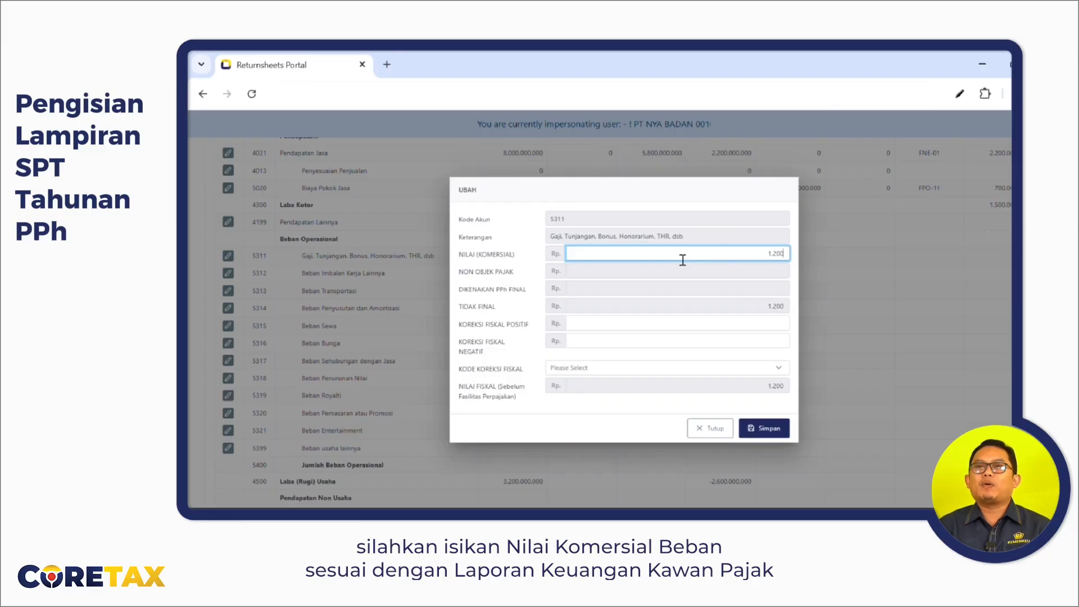
pyautogui.press('Tab')
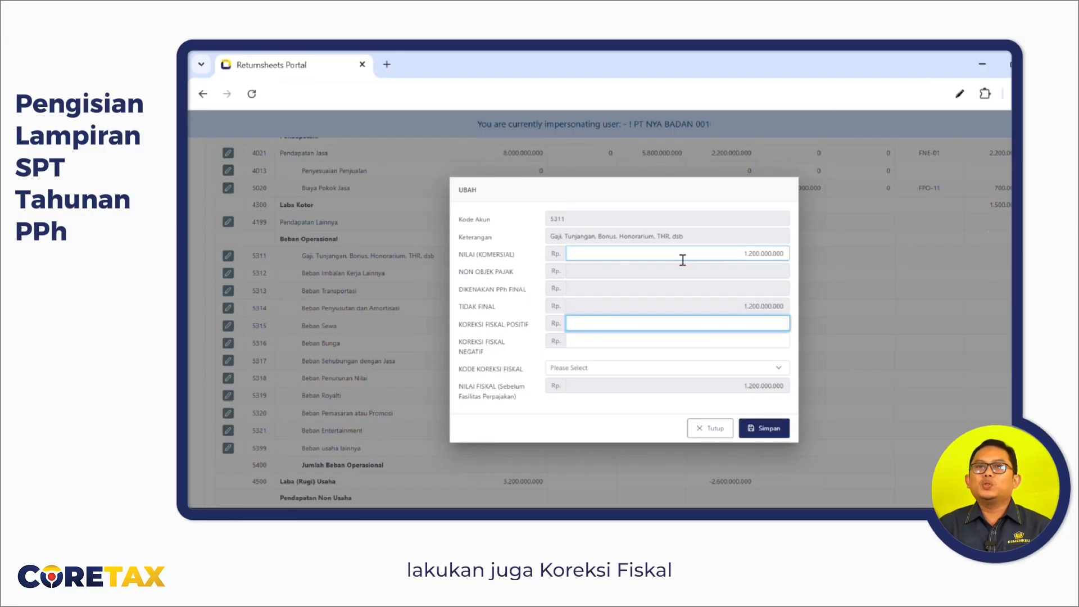
pyautogui.write('9')
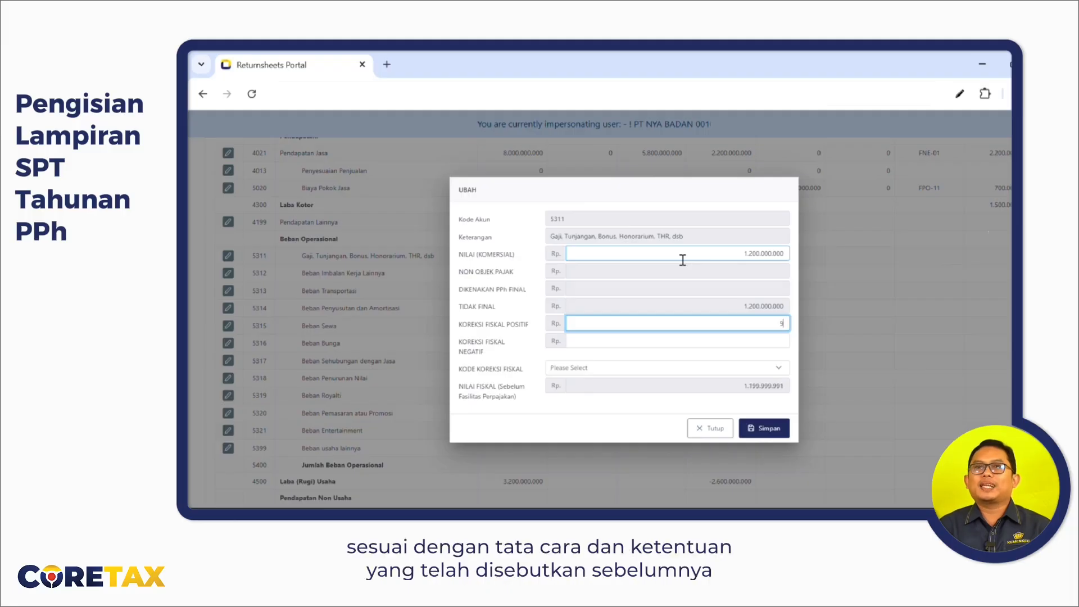
pyautogui.write('50.000.000')
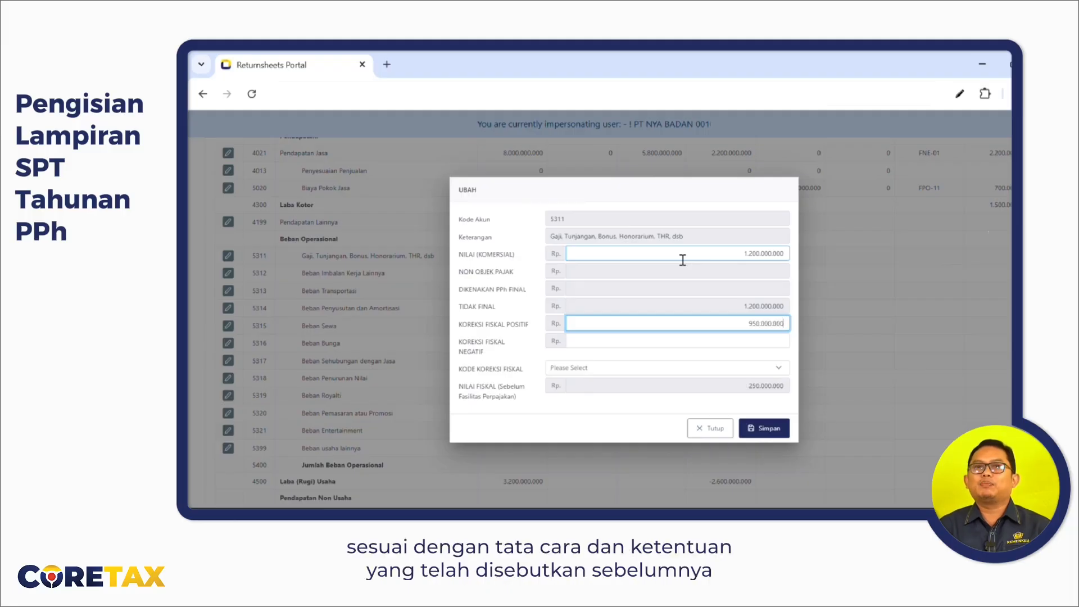
# Step: Set the negative fiscal correction of account 5311 to 0, assign correction code FPO-11, and save the entry
pyautogui.press('Tab')
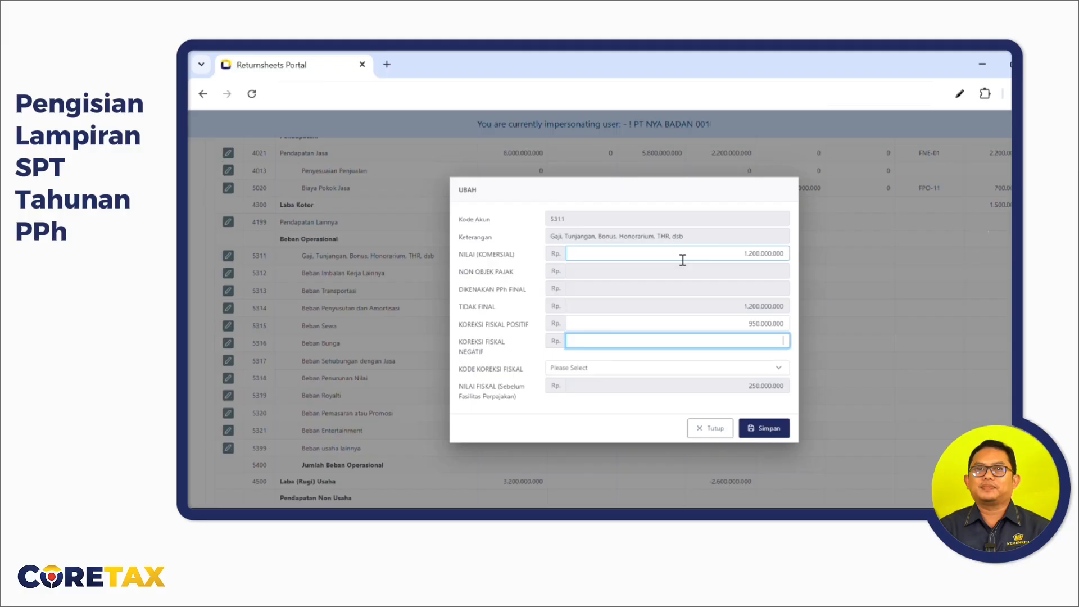
pyautogui.click(638, 369)
pyautogui.write('FINAL')
pyautogui.click(201, 266)
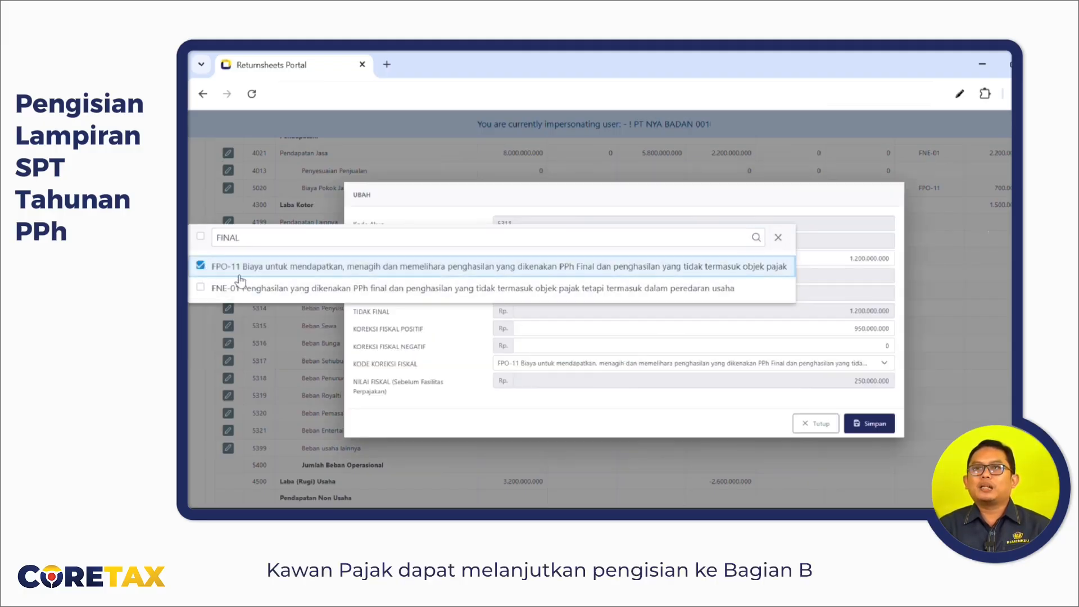
pyautogui.click(888, 425)
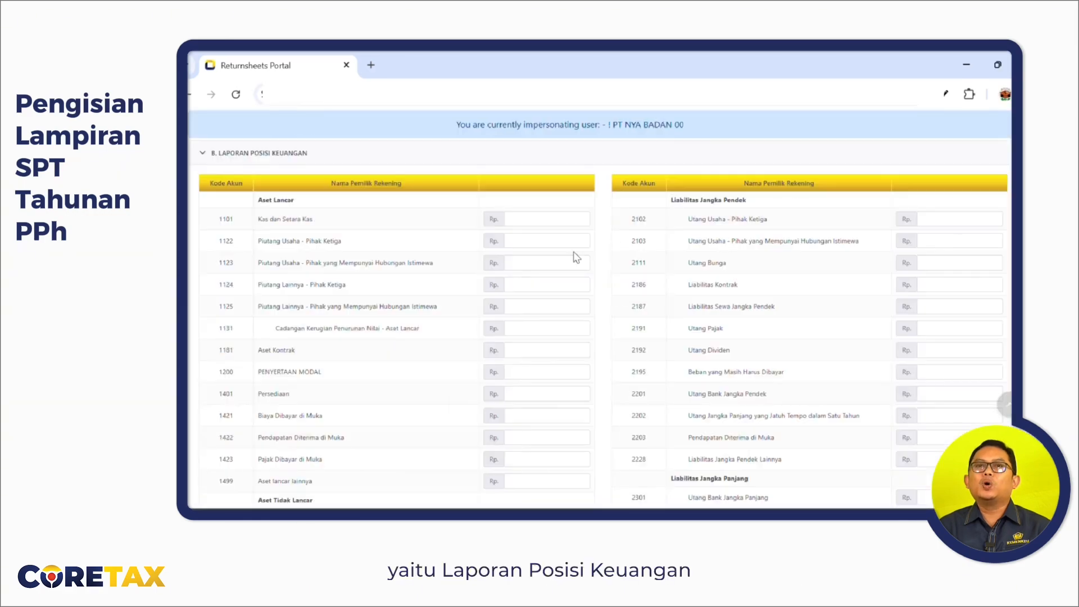
# Step: In section B, Laporan Posisi Keuangan, enter Kas dan Setara Kas 1.002.020.695 and Piutang Usaha - Pihak Ketiga 2.530.000
pyautogui.scroll(2, 559, 228)
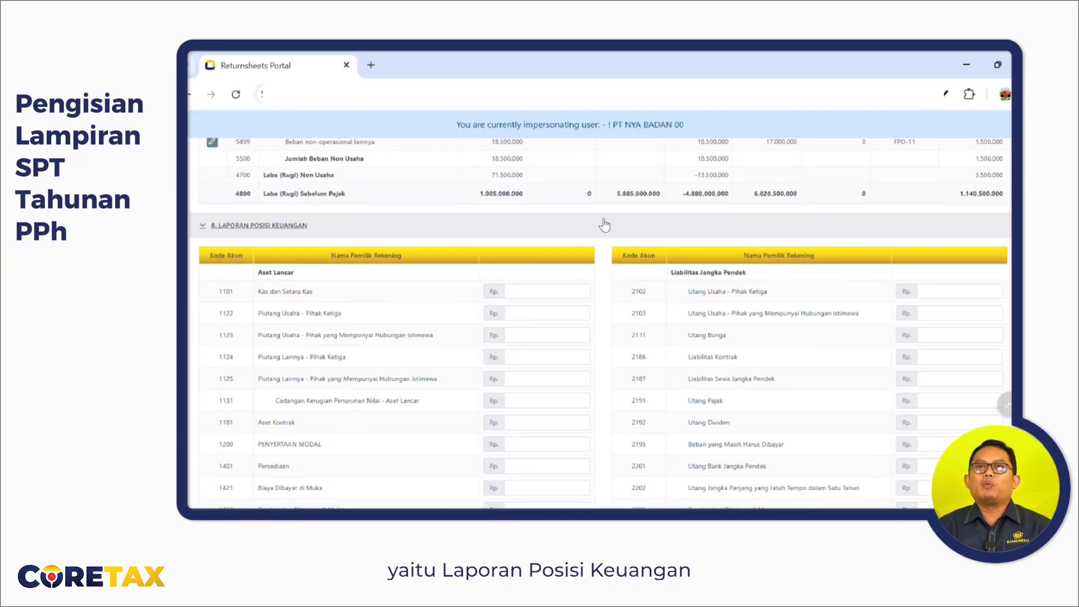
pyautogui.scroll(-2, 830, 201)
pyautogui.click(575, 192)
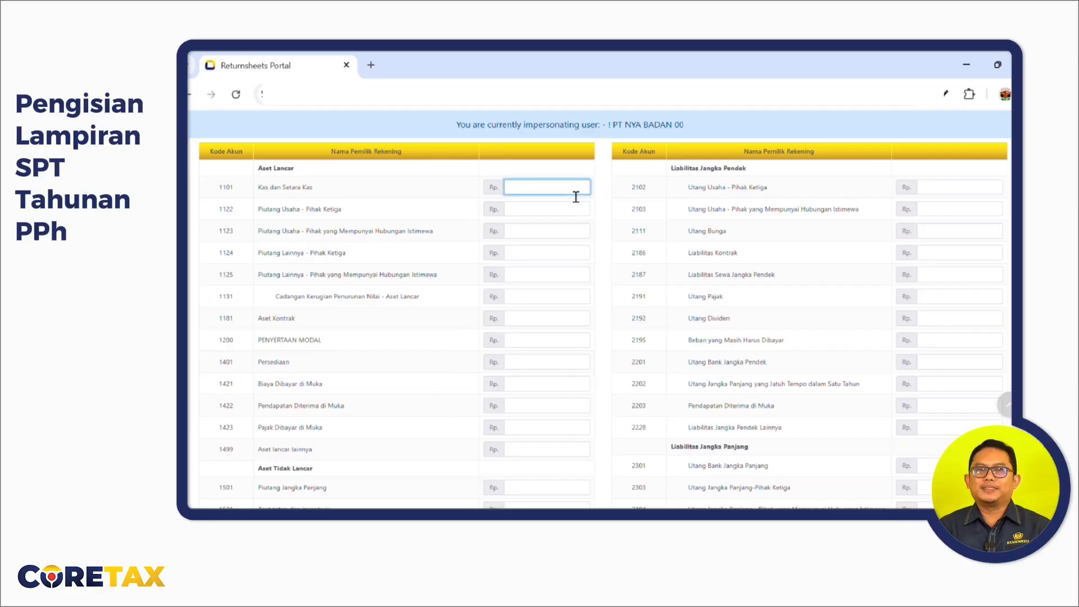
pyautogui.write('1002020695')
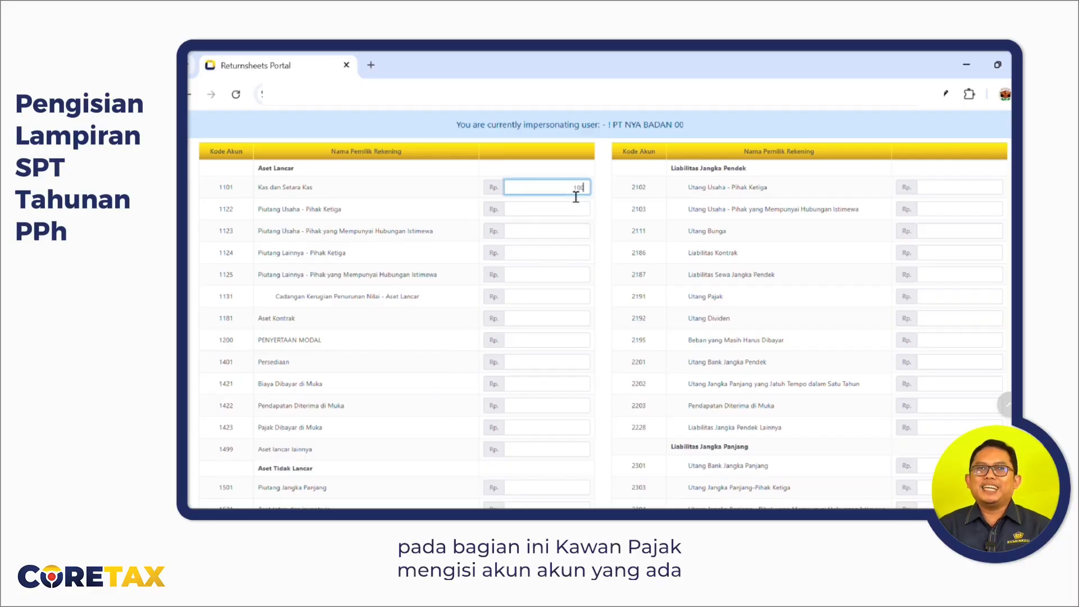
pyautogui.press('Tab')
pyautogui.write('2530000')
# Step: Fill in the current assets Persediaan 488.226.833, Biaya Dibayar di Muka 90.000.000 and Aset lancar lainnya 50.000.000
pyautogui.press('Tab')
pyautogui.press('Tab')
pyautogui.press('Tab')
pyautogui.press('Tab')
pyautogui.press('Tab')
pyautogui.press('Tab')
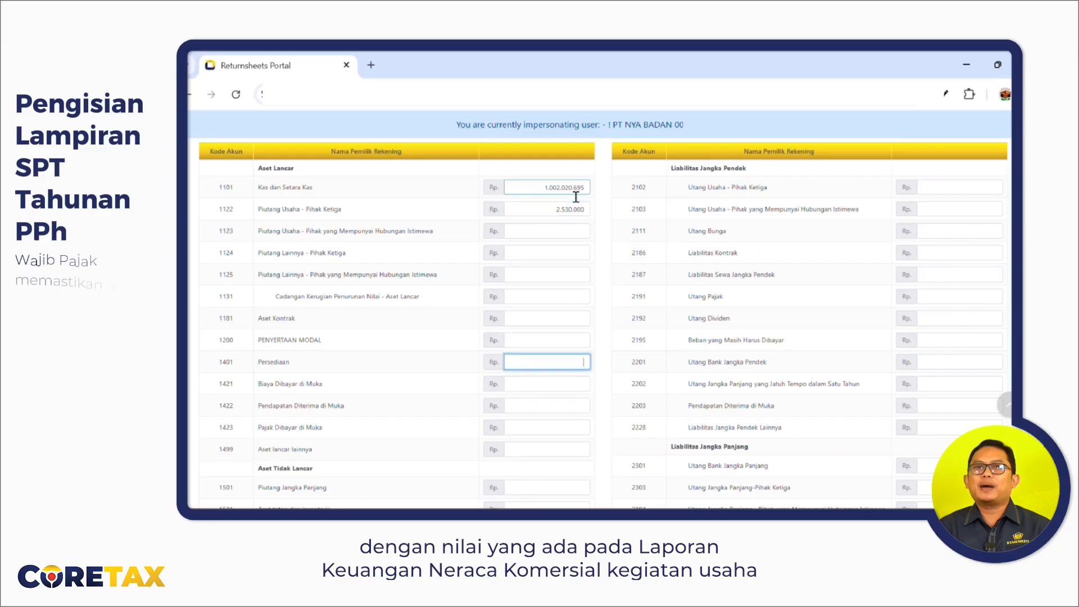
pyautogui.write('488226833')
pyautogui.press('Tab')
pyautogui.write('90000000')
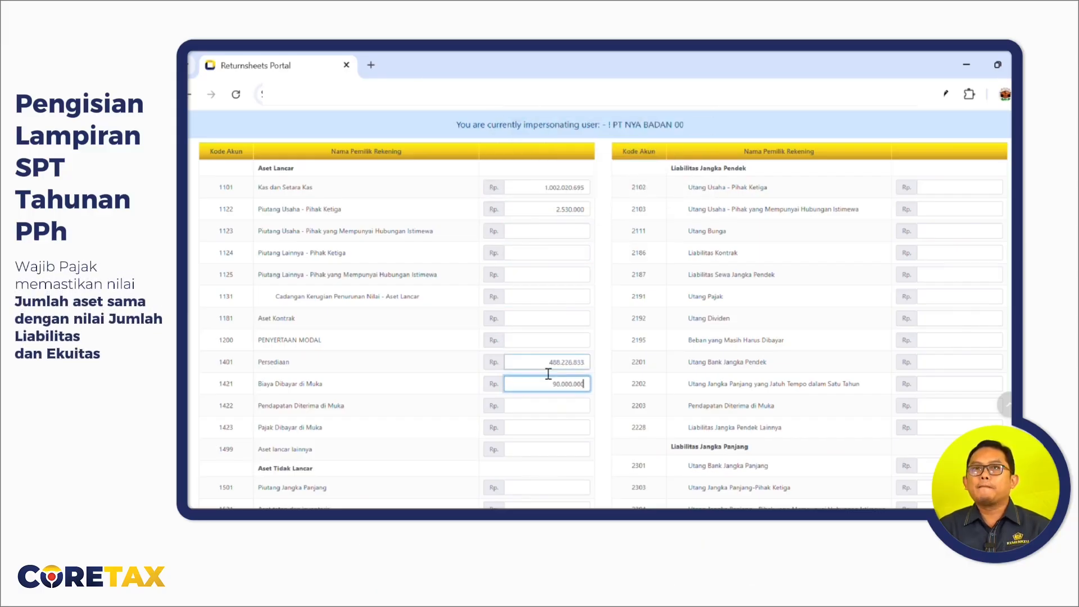
pyautogui.scroll(-2, 551, 374)
pyautogui.click(574, 381)
pyautogui.write('50000000')
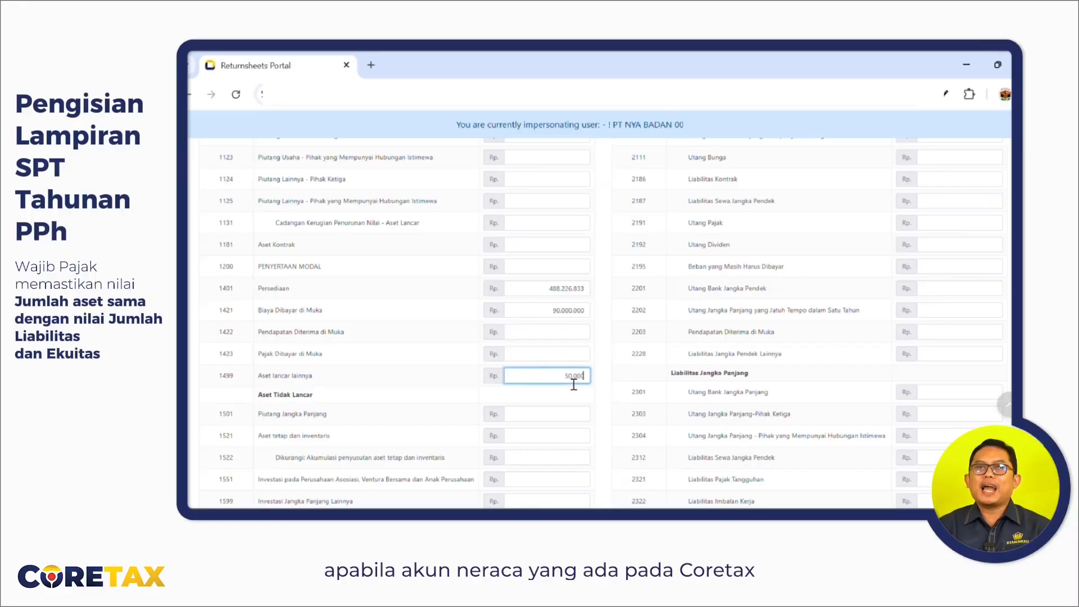
# Step: Under Aset Tidak Lancar, enter Aset tetap dan inventaris 1.800.000.000 and its accumulated depreciation 300.000.000
pyautogui.scroll(-1, 570, 384)
pyautogui.scroll(-5, 569, 384)
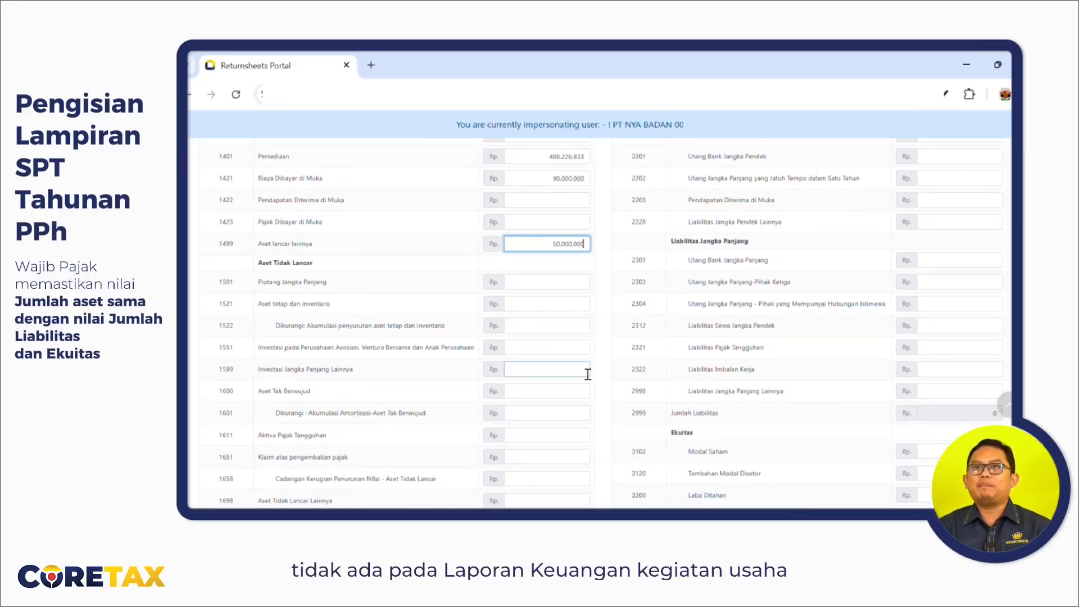
pyautogui.click(581, 308)
pyautogui.write('1800000000')
pyautogui.click(581, 325)
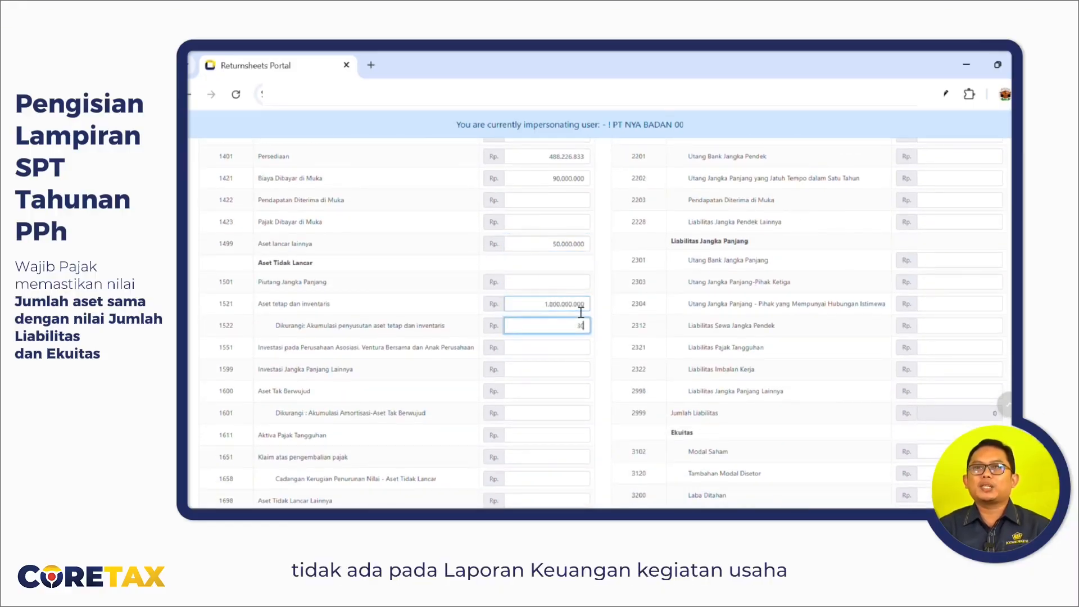
pyautogui.write('300000000')
pyautogui.scroll(-6, 582, 336)
pyautogui.press('Tab')
# Step: Fill in the liabilities Utang Usaha - Pihak Ketiga 275.000.000, Utang Pajak 2.000.000 and Utang Bank Jangka Panjang 650.000.000
pyautogui.scroll(8, 582, 336)
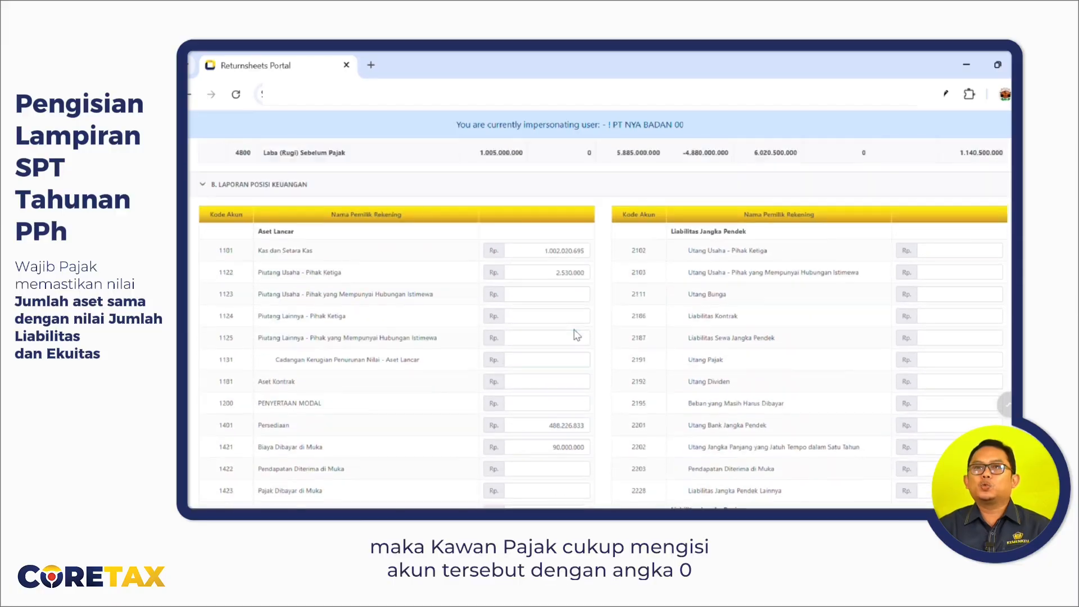
pyautogui.click(993, 260)
pyautogui.write('275000000')
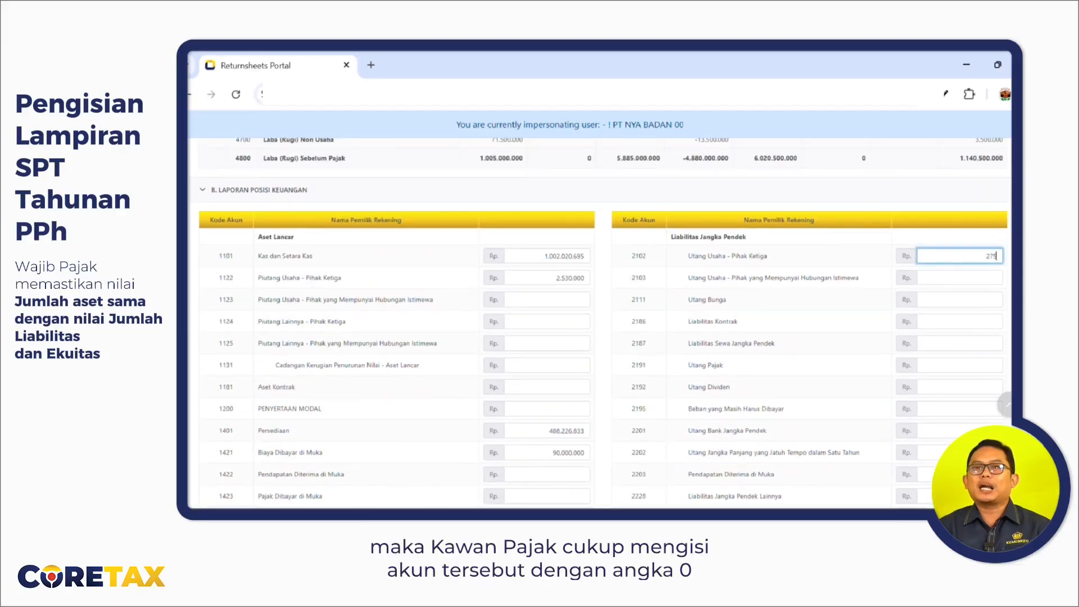
pyautogui.click(979, 371)
pyautogui.write('2000000')
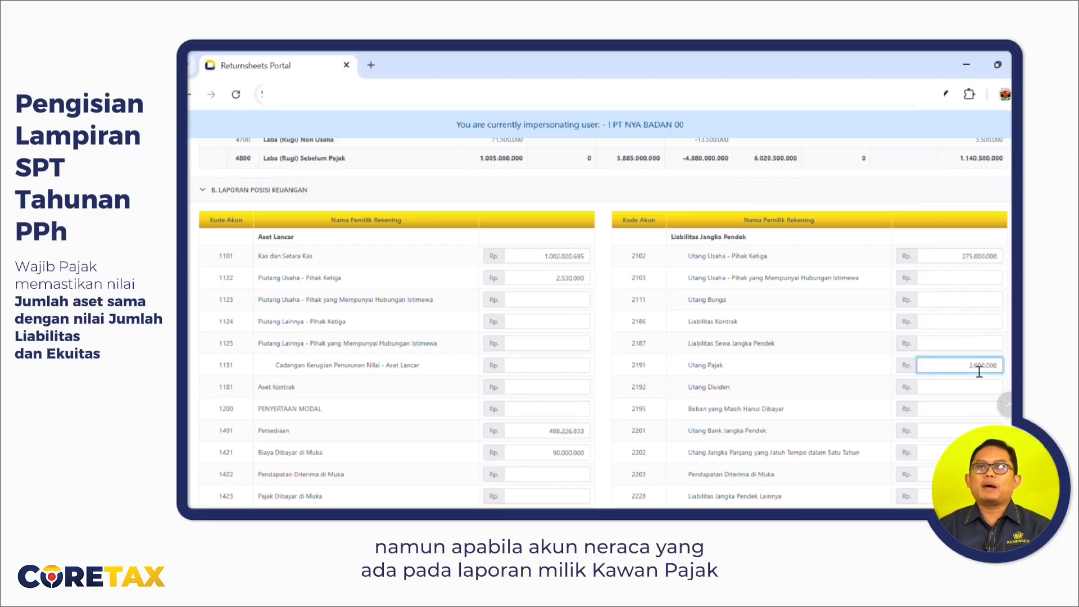
pyautogui.scroll(-2, 879, 355)
pyautogui.click(979, 448)
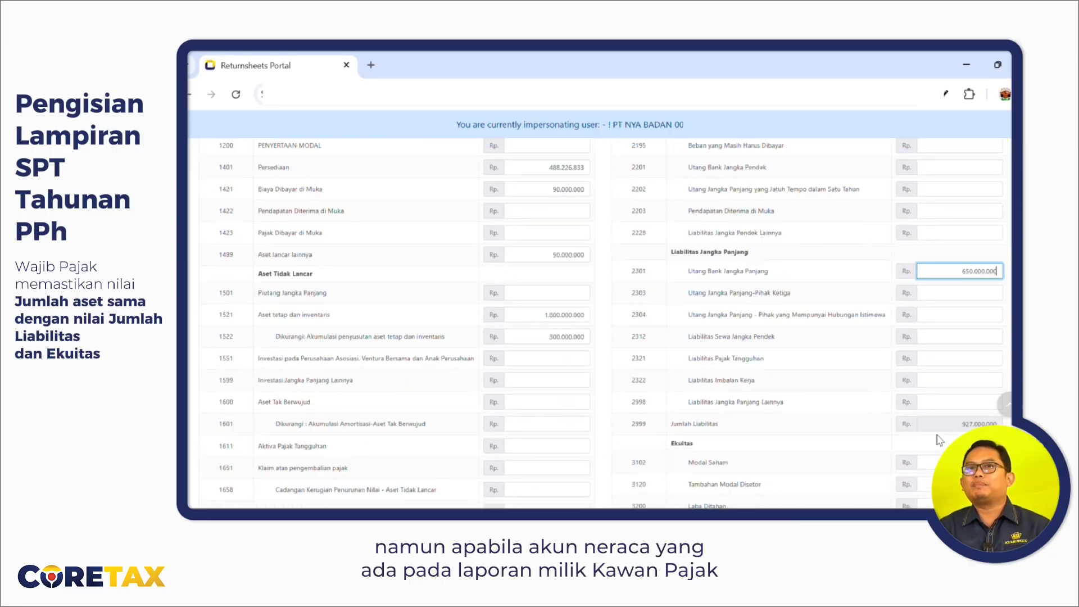
# Step: Under Ekuitas, enter Modal Saham 1.500.000.000 and Tambahan Modal Disetor 50.000.000
pyautogui.scroll(-2, 943, 437)
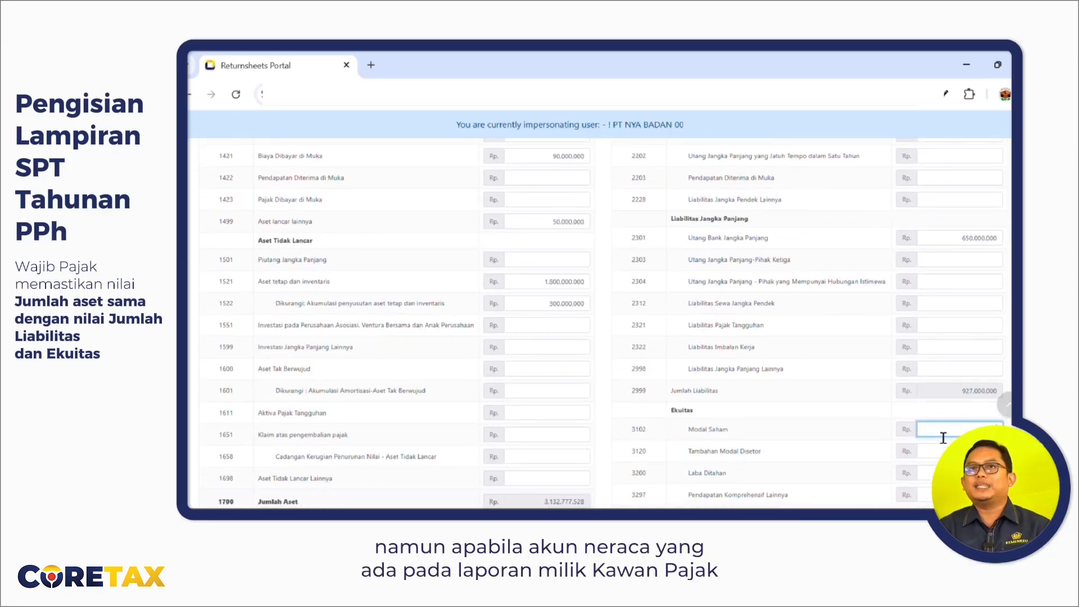
pyautogui.click(943, 437)
pyautogui.scroll(-1, 943, 437)
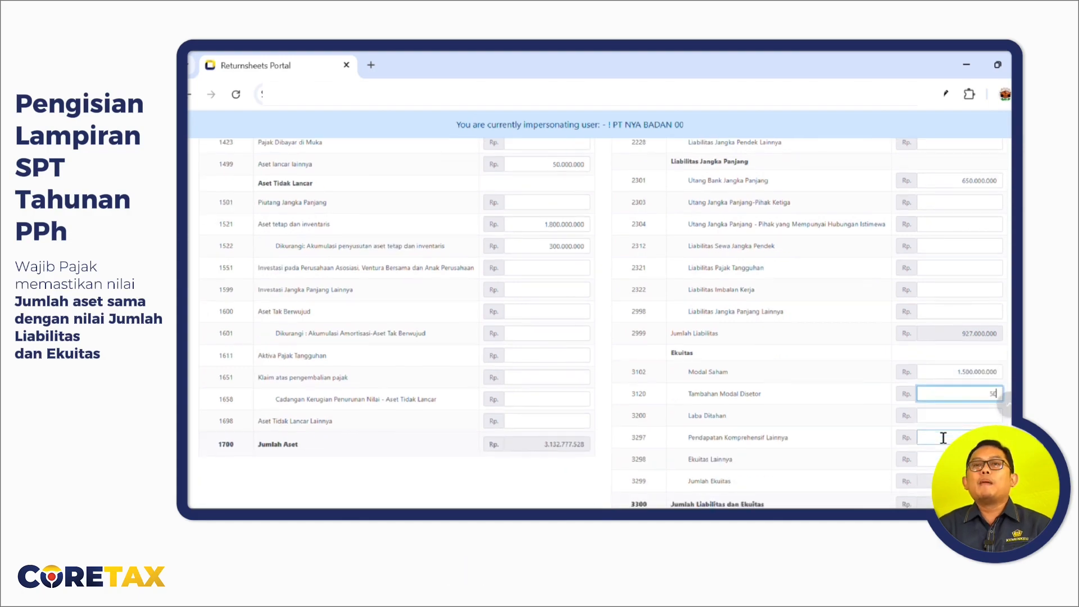
pyautogui.write('50000000')
# Step: Set Laba Ditahan to 150.777.528, enter the remaining equity in Ekuitas Lainnya, and save the return as a draft
pyautogui.press('Tab')
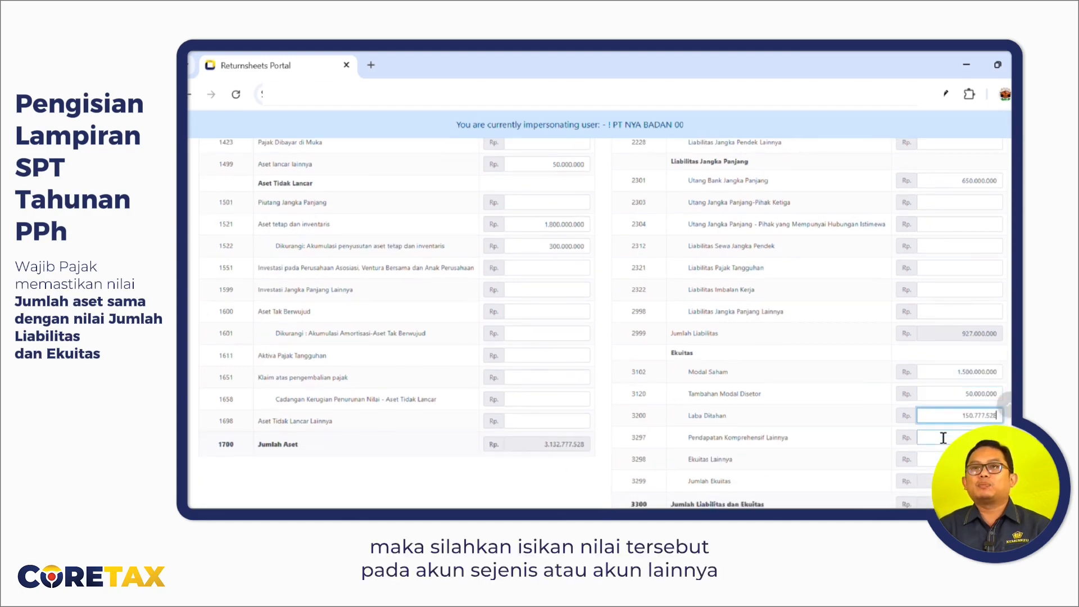
pyautogui.write('150777528')
pyautogui.scroll(-1, 944, 438)
pyautogui.write('5050000')
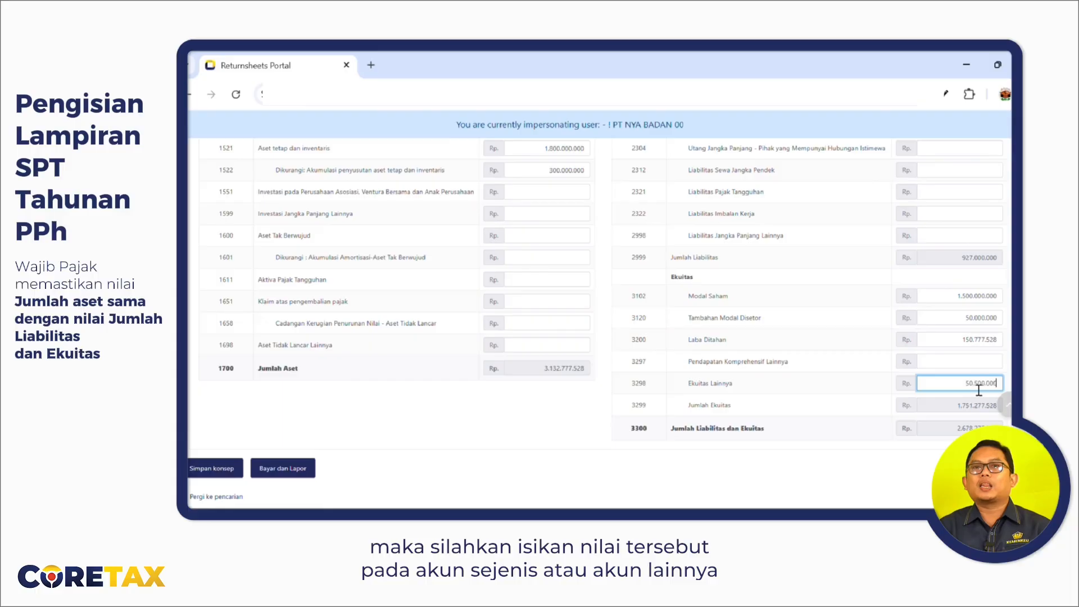
pyautogui.click(219, 469)
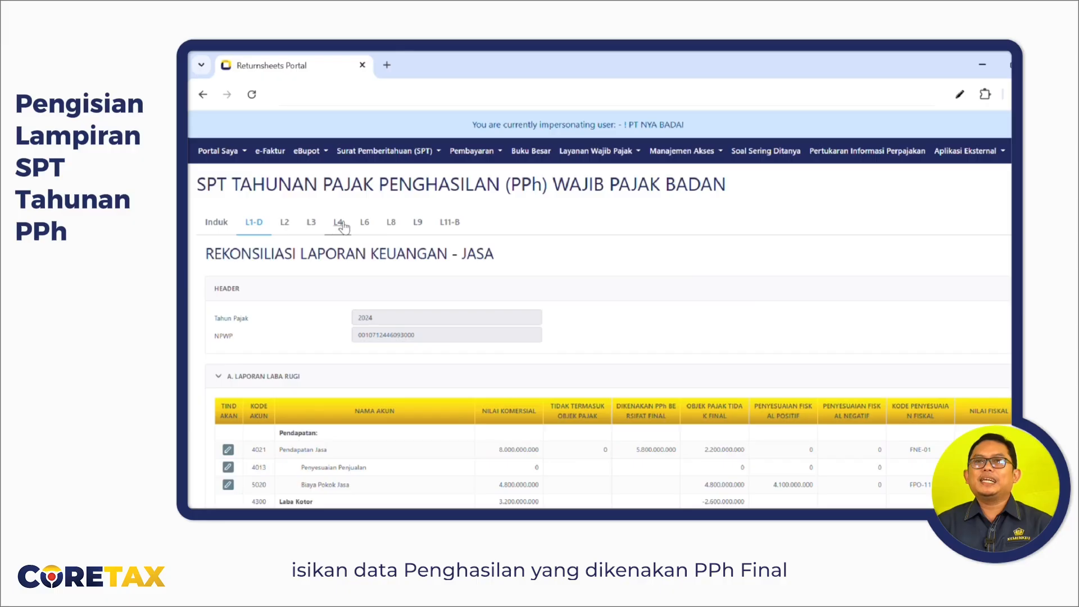
# Step: Open attachment L4 and examine section A for income subject to final tax and section B for income excluded from income tax
pyautogui.click(339, 224)
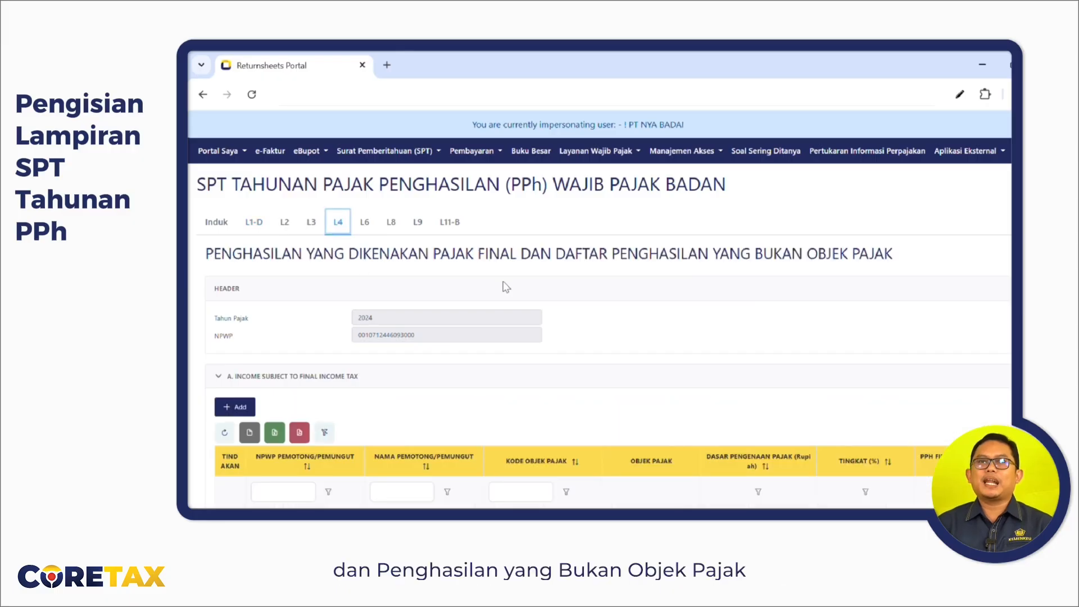
pyautogui.scroll(-3, 566, 285)
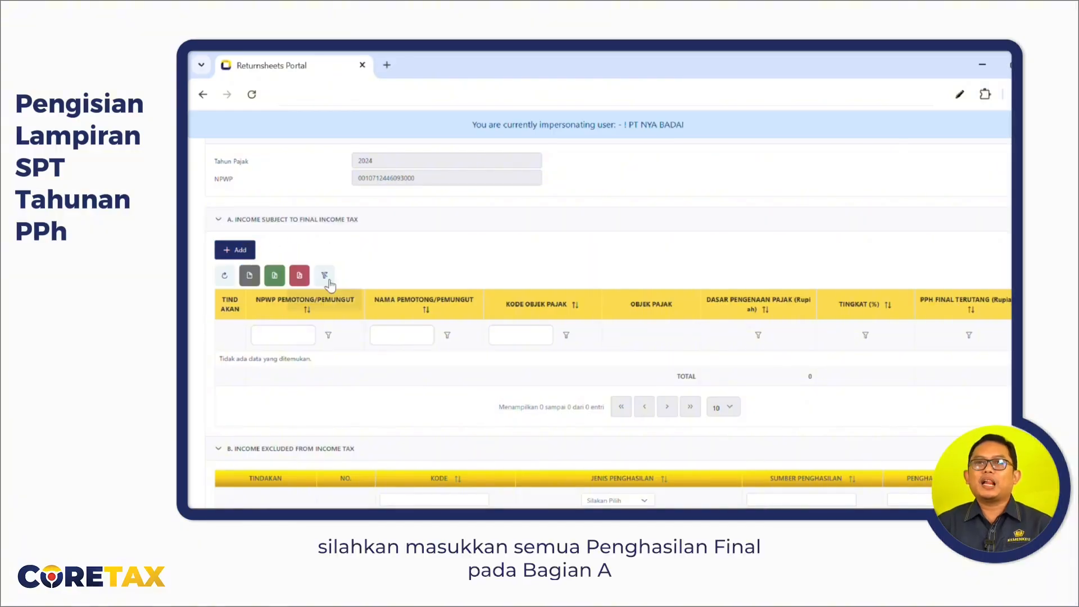
pyautogui.scroll(-3, 320, 354)
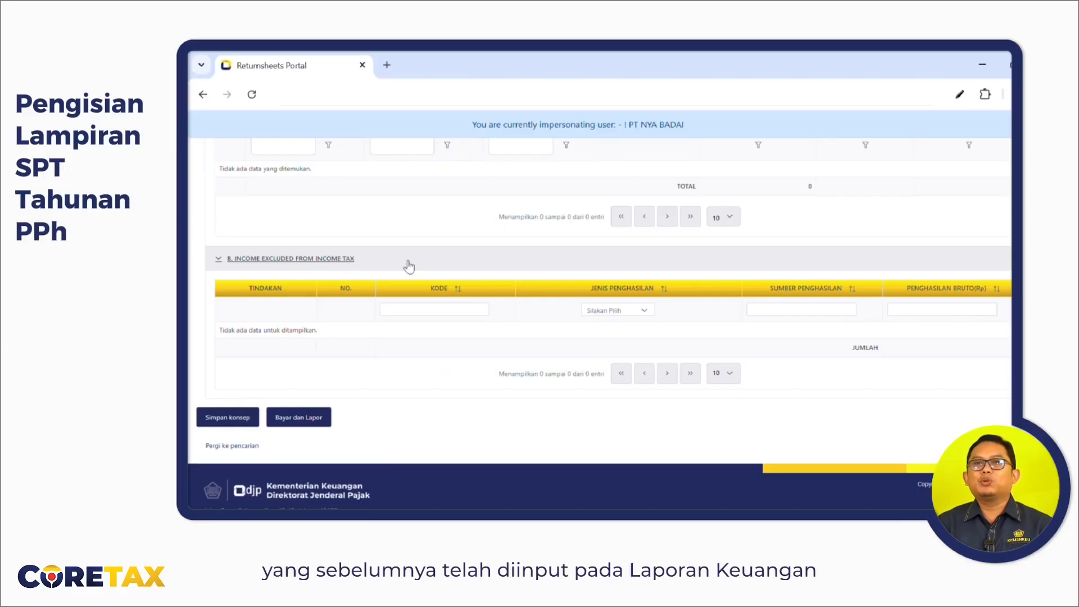
pyautogui.scroll(5, 404, 265)
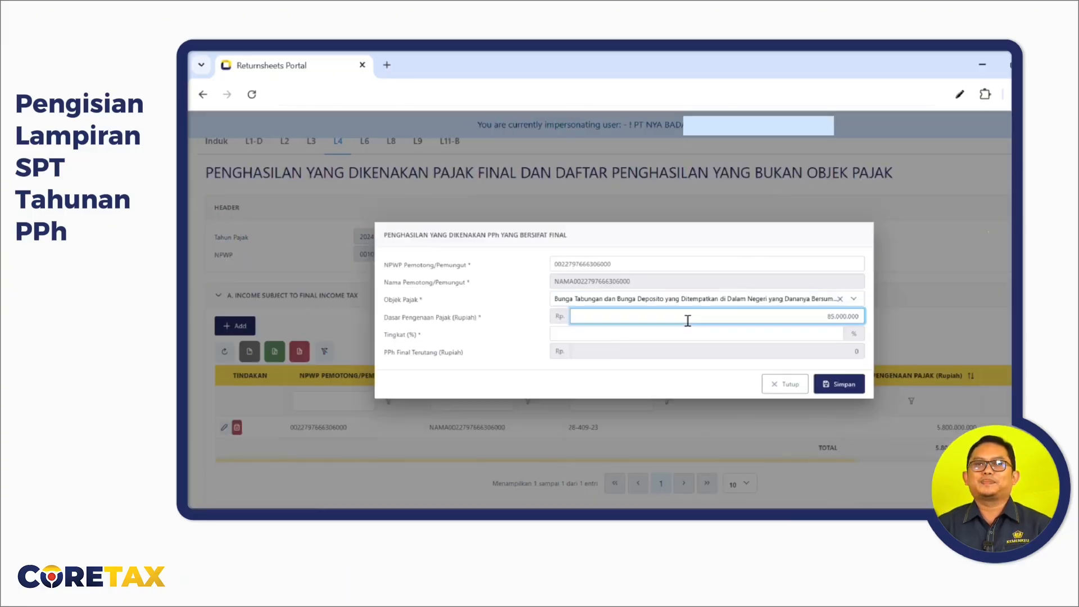
# Step: Open attachment L8, the Pasal 31E rate reduction calculation, and set Jumlah Peredaran Bruto to 2.200.000.000
pyautogui.scroll(1, 578, 449)
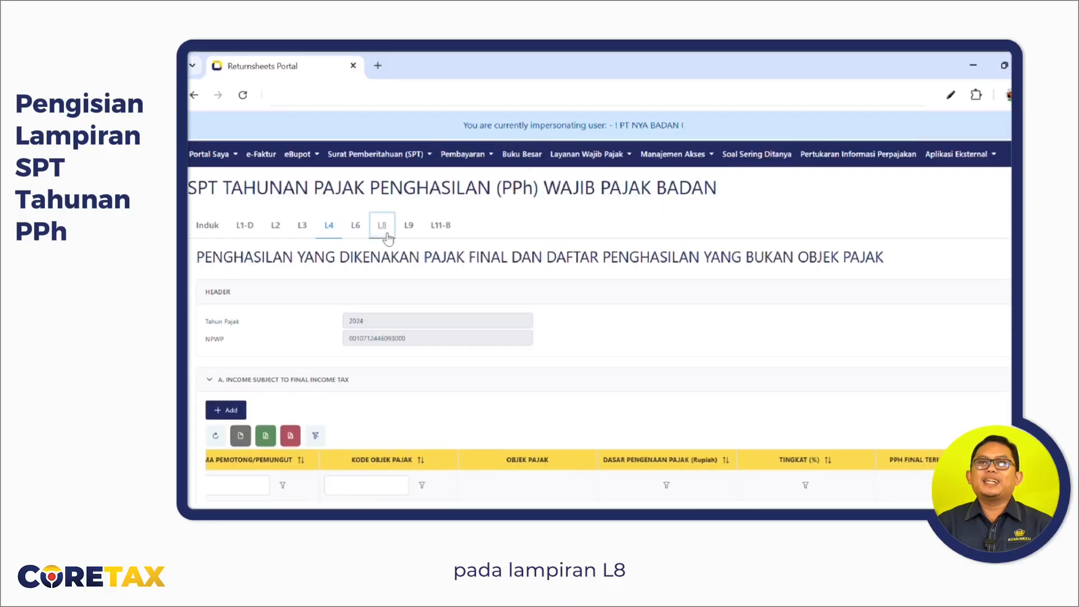
pyautogui.click(385, 233)
pyautogui.scroll(-1, 398, 348)
pyautogui.scroll(-1, 398, 347)
pyautogui.click(947, 362)
pyautogui.moveTo(992, 358); pyautogui.dragTo(1006, 360)
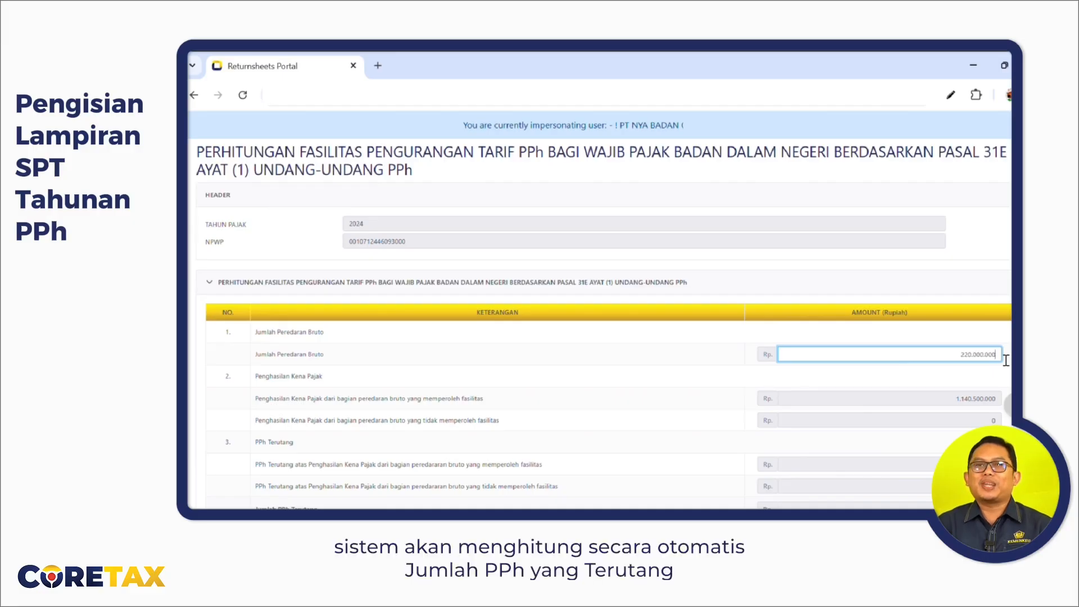
pyautogui.write('0')
pyautogui.scroll(-3, 1006, 360)
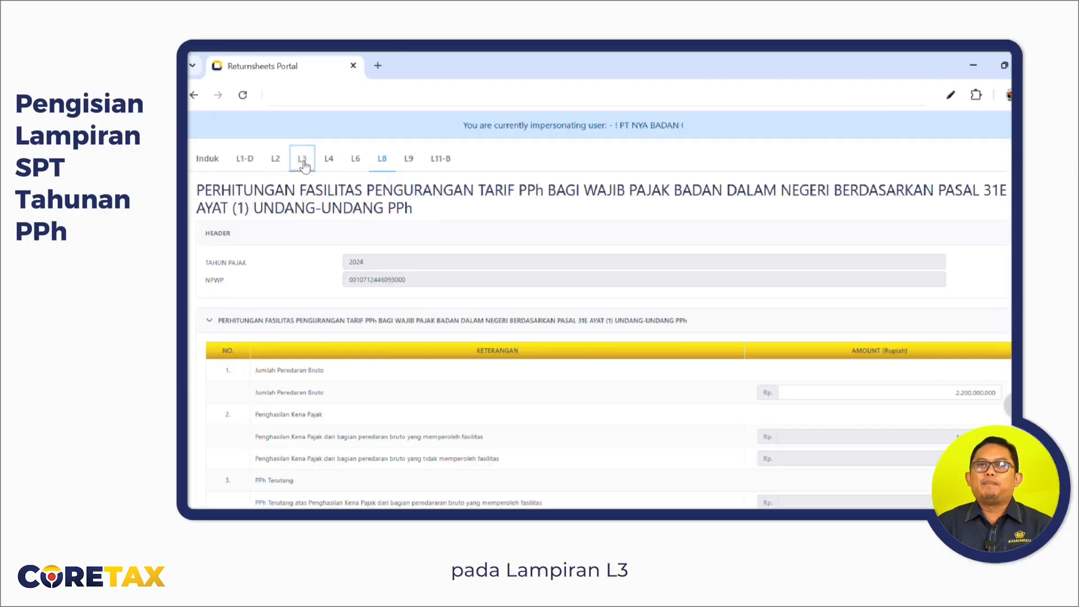
# Step: Open attachment L3, the list of income tax withheld by other parties, and examine section A, Penghasilan dari Luar Negeri
pyautogui.click(303, 162)
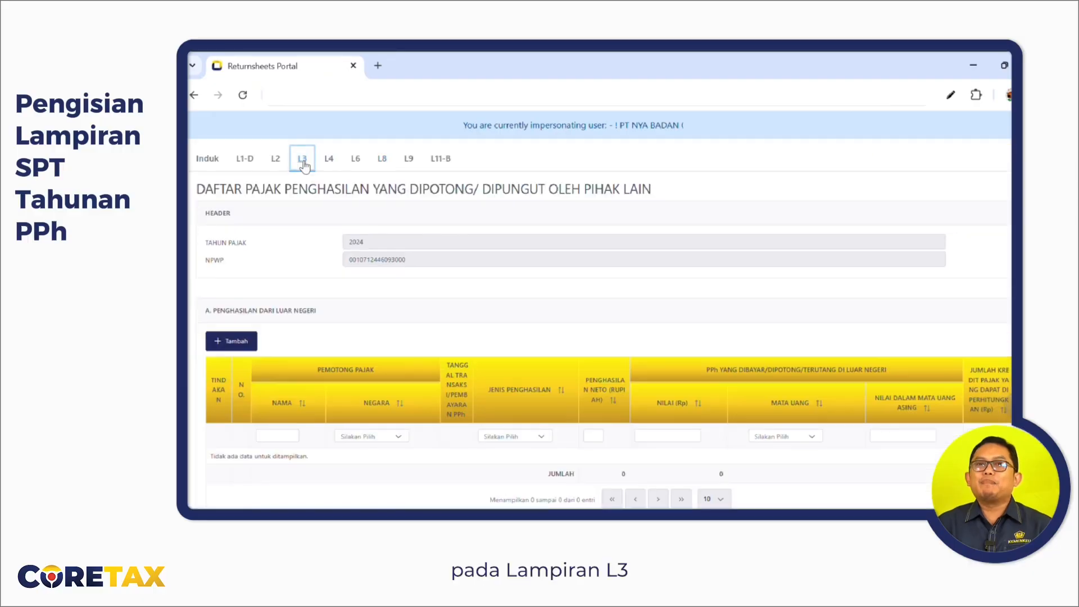
pyautogui.scroll(-1, 553, 302)
pyautogui.scroll(-1, 553, 302)
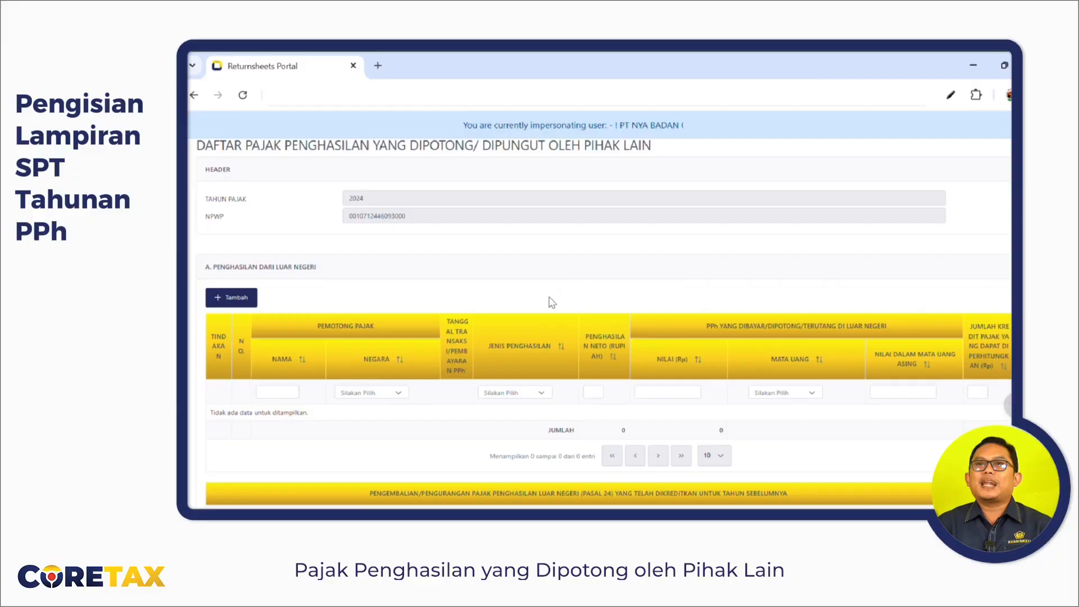
pyautogui.scroll(-1, 552, 302)
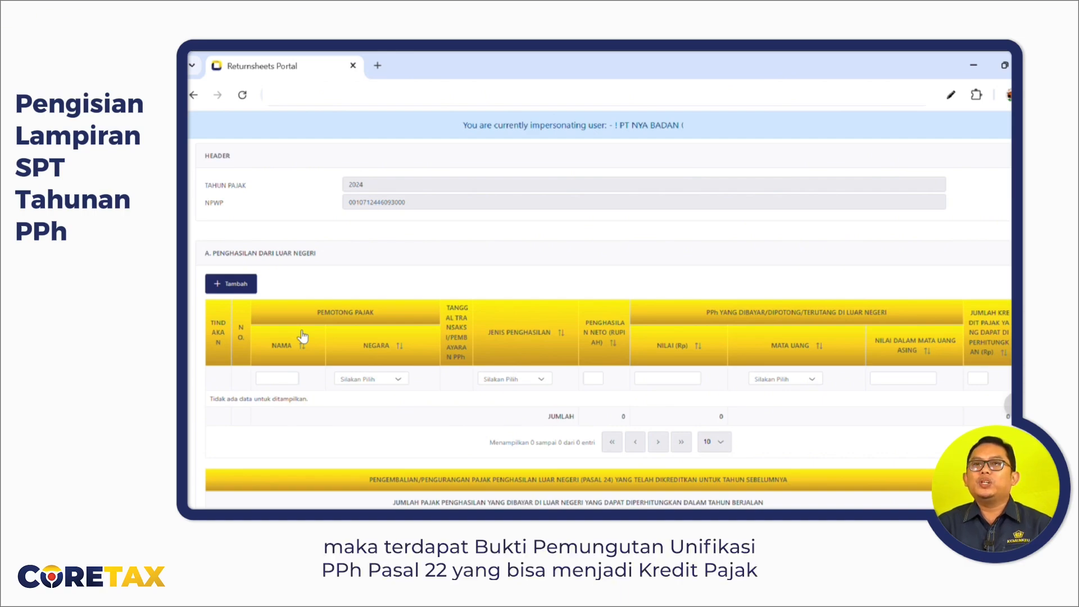
# Step: Add a PPh Pasal 22 withholding entry to section B of attachment L3 with a tax base of 1.981.981.982
pyautogui.scroll(-5, 303, 337)
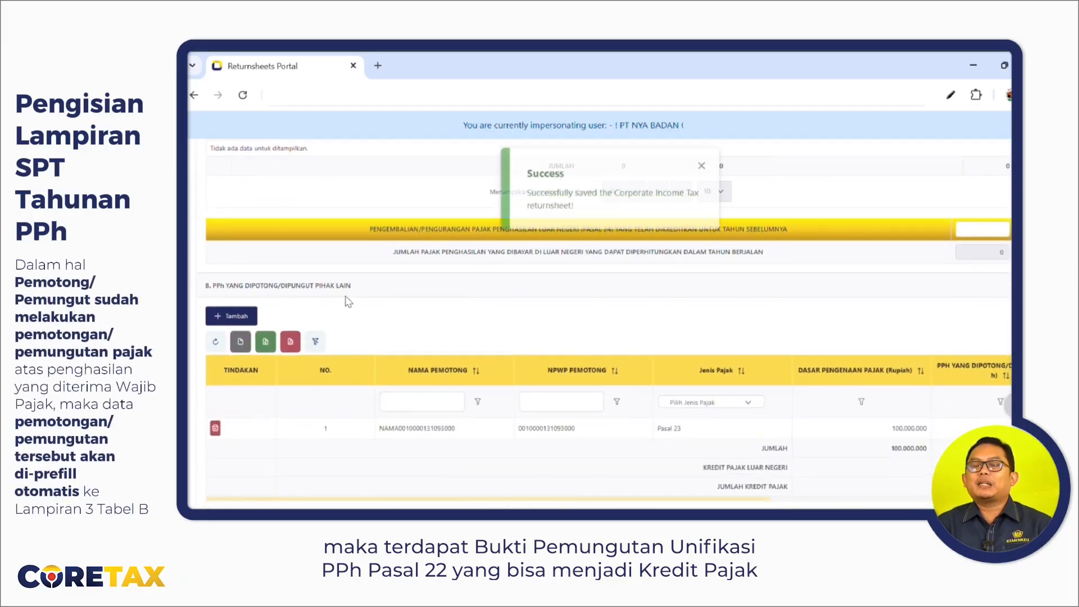
pyautogui.click(245, 318)
pyautogui.click(597, 262)
pyautogui.click(569, 376)
pyautogui.click(692, 297)
pyautogui.write('1981981982')
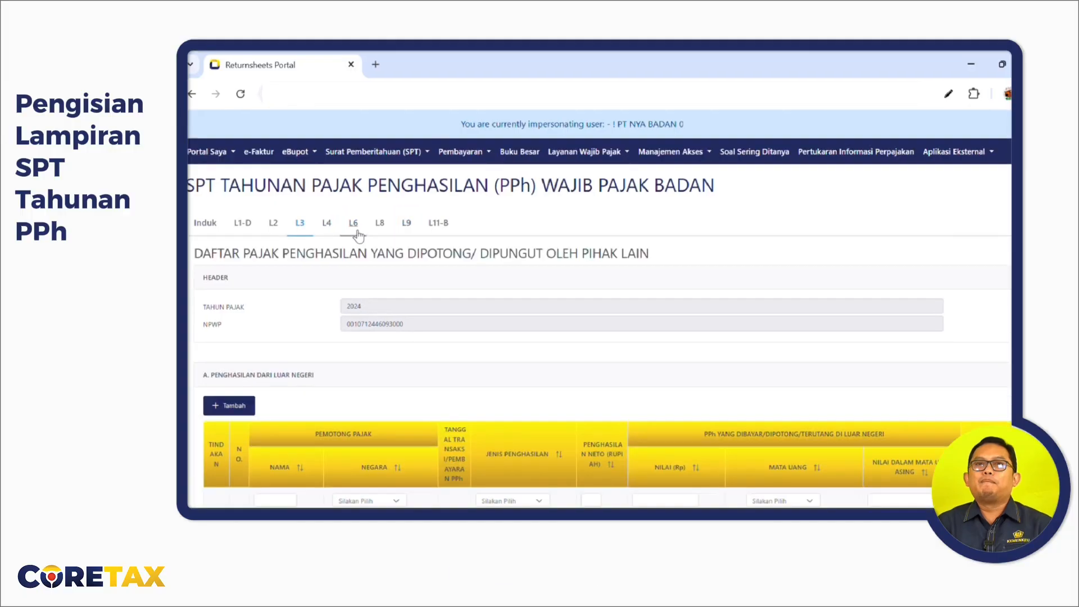
# Step: Open attachment L6, the current-year income tax instalments, and examine the lines leading to Angsuran PPh Pasal 25
pyautogui.click(353, 223)
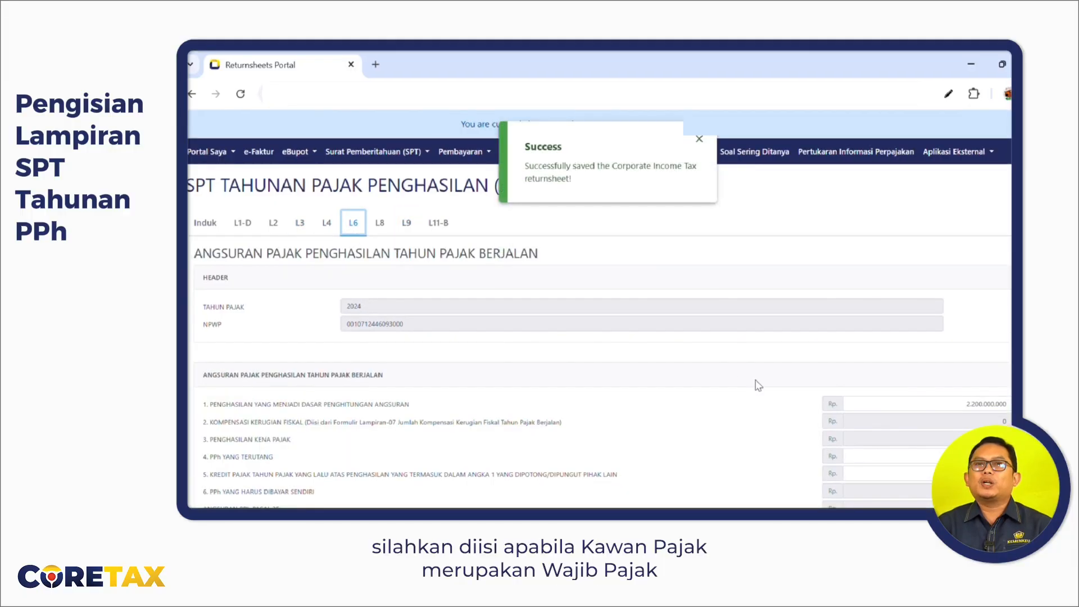
pyautogui.scroll(-3, 888, 418)
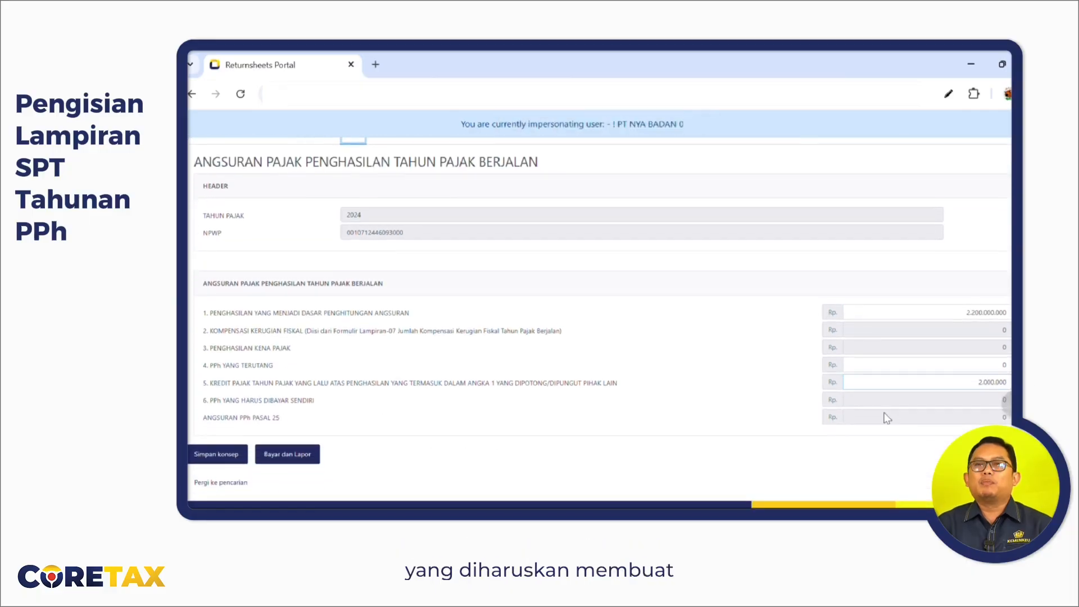
pyautogui.scroll(-1, 887, 418)
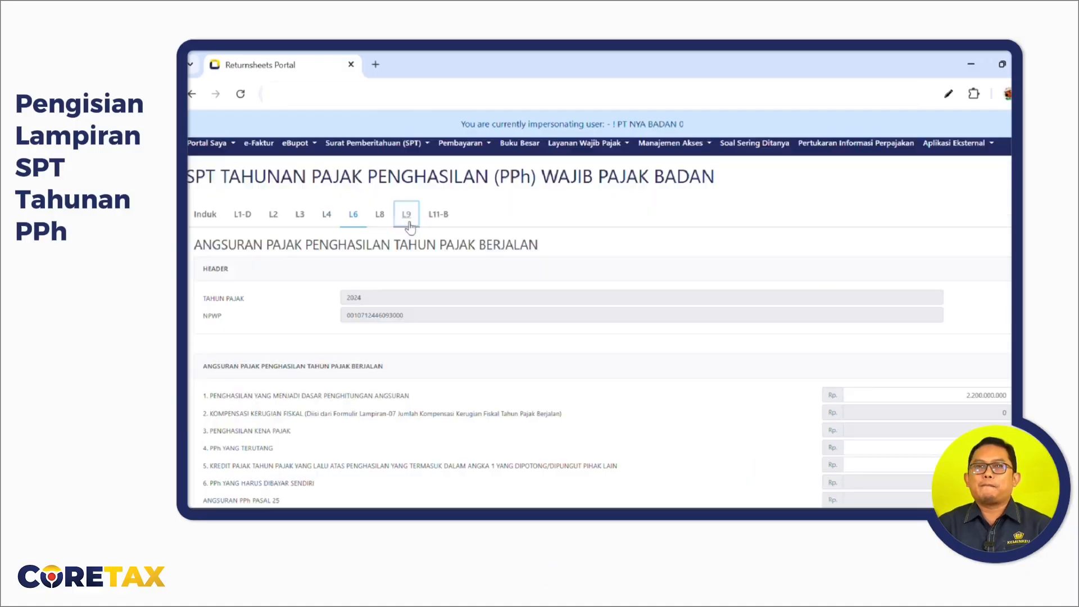
# Step: Open attachment L9, the fiscal depreciation and amortization list, and examine the Harta Berwujud group tables
pyautogui.click(405, 211)
pyautogui.scroll(-3, 529, 360)
pyautogui.scroll(-1, 533, 363)
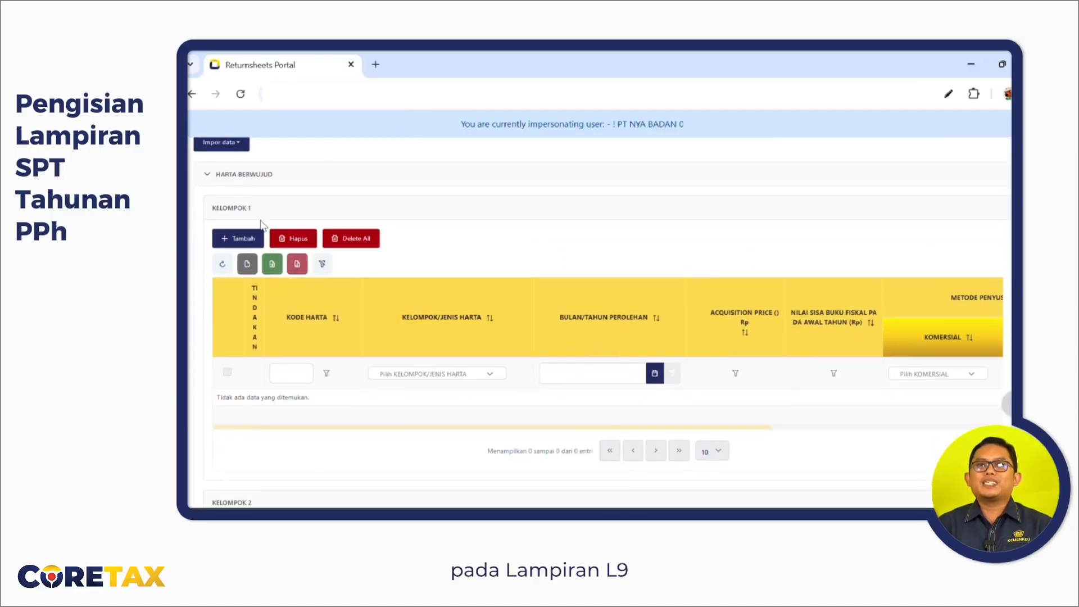
pyautogui.scroll(-5, 292, 405)
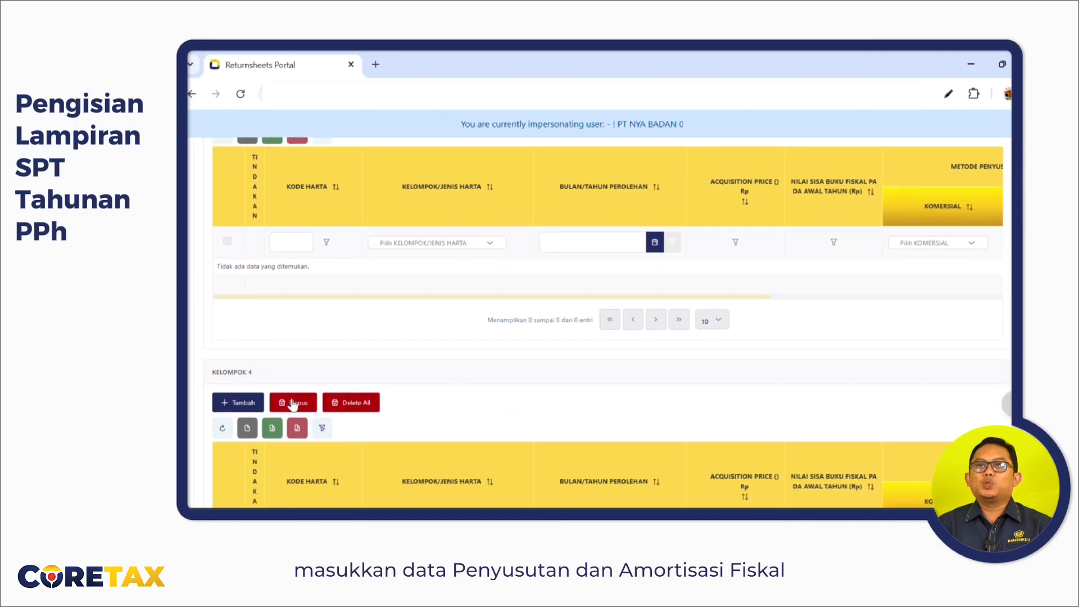
pyautogui.scroll(7, 402, 403)
# Step: Start a new Kelompok 1 tangible asset with Jenis Harta Peralatan Elektronik and acquisition date January 2025
pyautogui.click(246, 286)
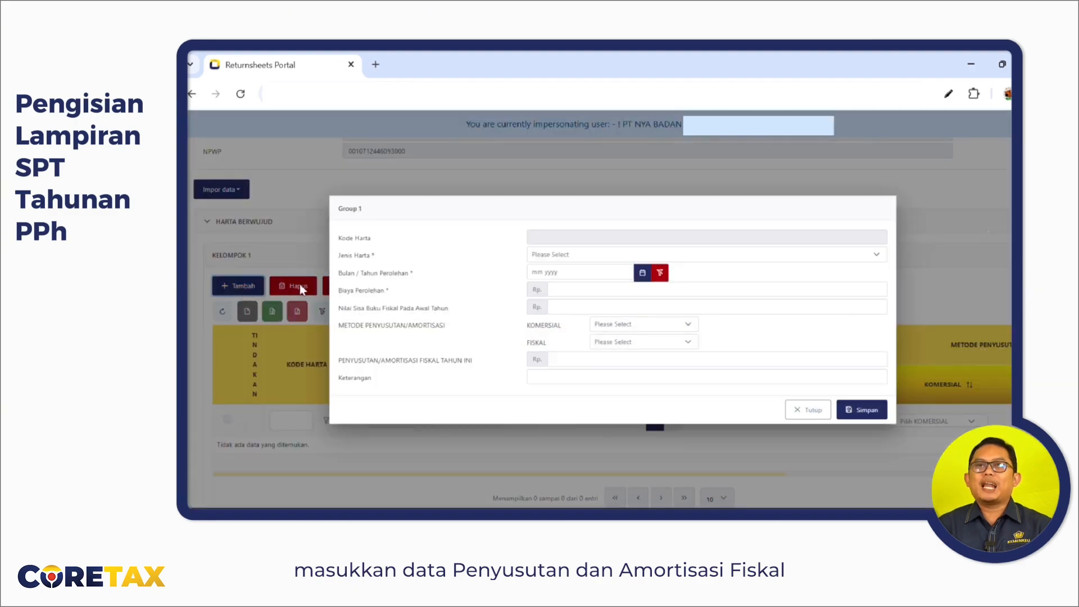
pyautogui.click(598, 259)
pyautogui.write('elek')
pyautogui.click(621, 304)
pyautogui.click(642, 272)
pyautogui.click(561, 320)
# Step: Set the asset's Biaya Perolehan to 20.000.000 and its fiscal book value at the start of the year to 15.000.000
pyautogui.click(763, 298)
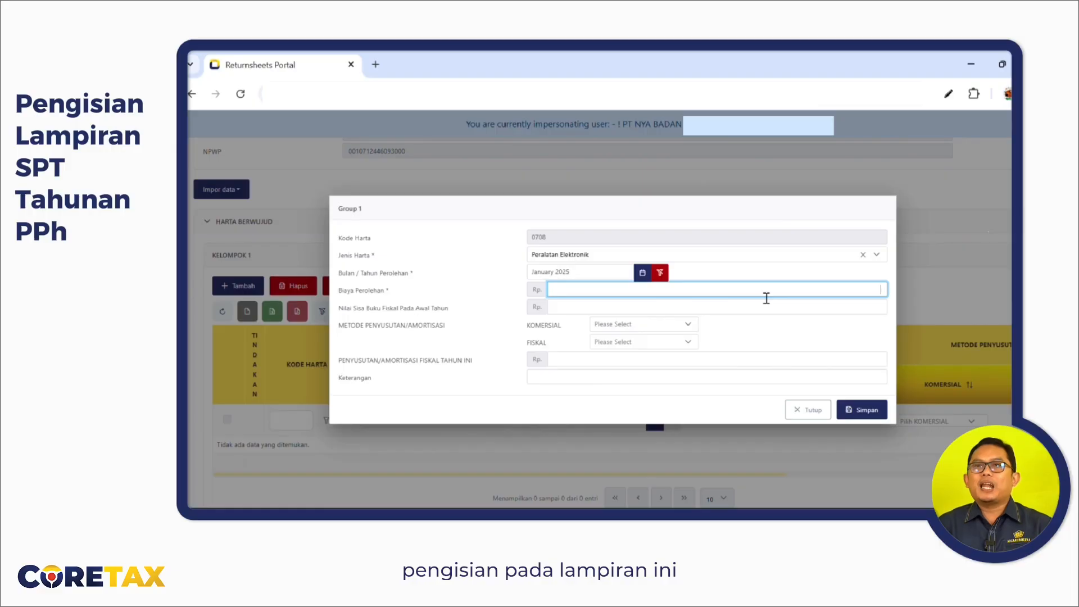
pyautogui.write('20.000.000')
pyautogui.press('Tab')
pyautogui.write('15000000')
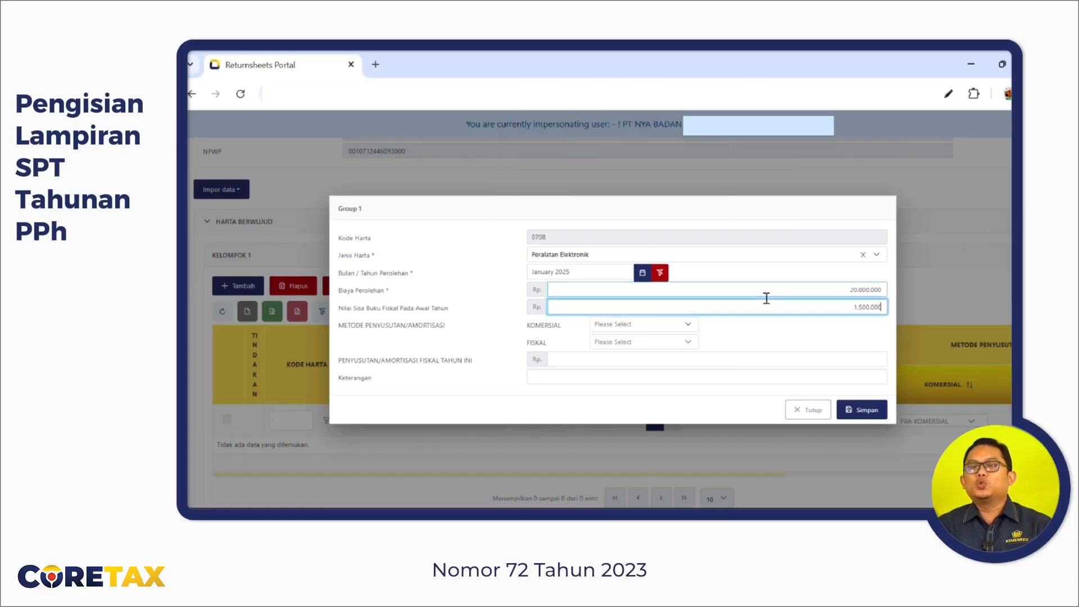
# Step: Set both the commercial and fiscal depreciation methods of the asset to Garis Lurus
pyautogui.click(690, 326)
pyautogui.click(634, 375)
pyautogui.click(612, 343)
pyautogui.click(619, 386)
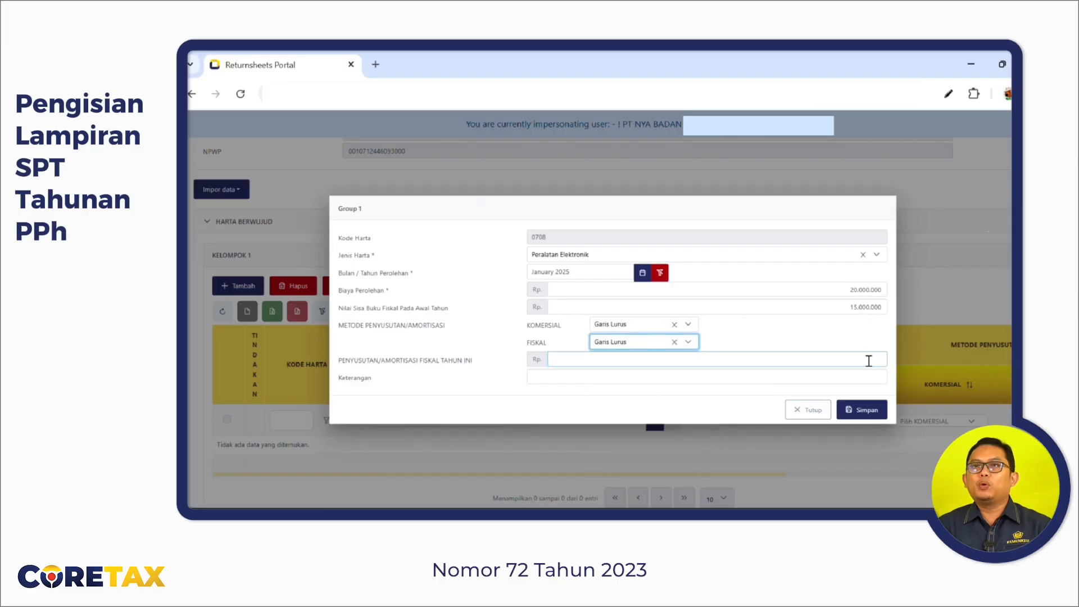
# Step: Set this year's fiscal depreciation to 5.000.000 with the description KOMPUTER, save the asset, and check its row in Kelompok 1
pyautogui.click(869, 360)
pyautogui.write('5.000.000')
pyautogui.press('Tab')
pyautogui.write('KOMPUTER')
pyautogui.click(861, 410)
pyautogui.hscroll(8, 861, 418)
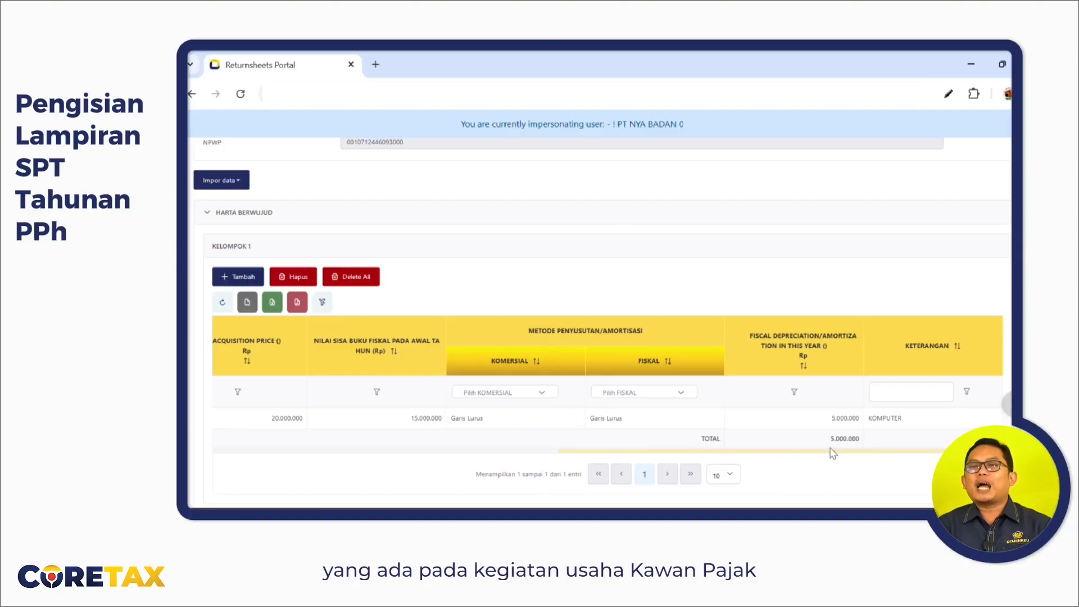
pyautogui.hscroll(-5, 501, 410)
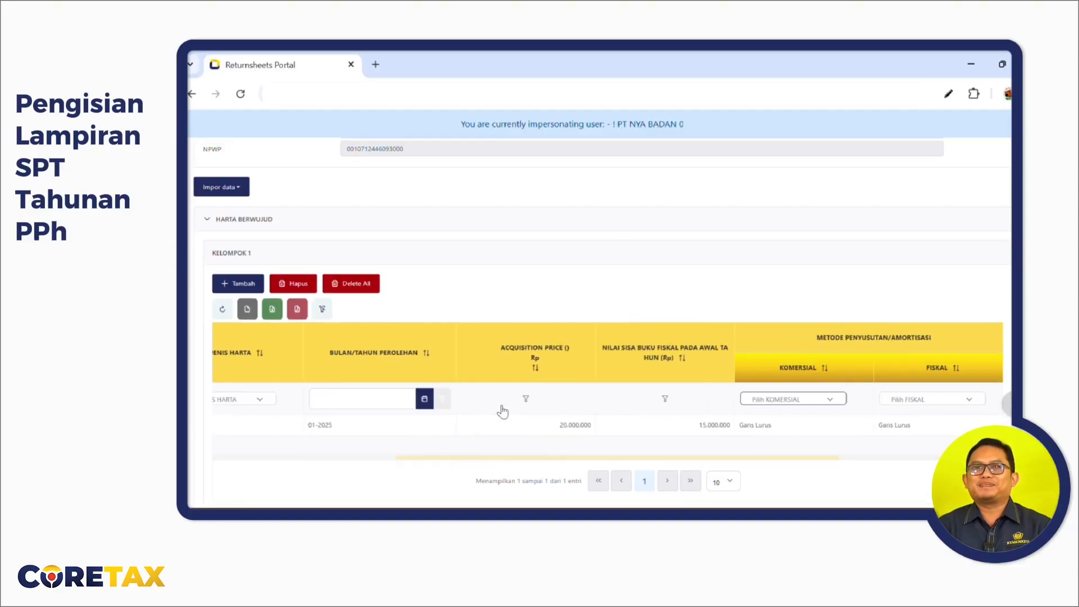
# Step: Open attachment L2, Daftar Kepemilikan, and examine the shareholder and management list in section A
pyautogui.scroll(4, 500, 411)
pyautogui.click(276, 252)
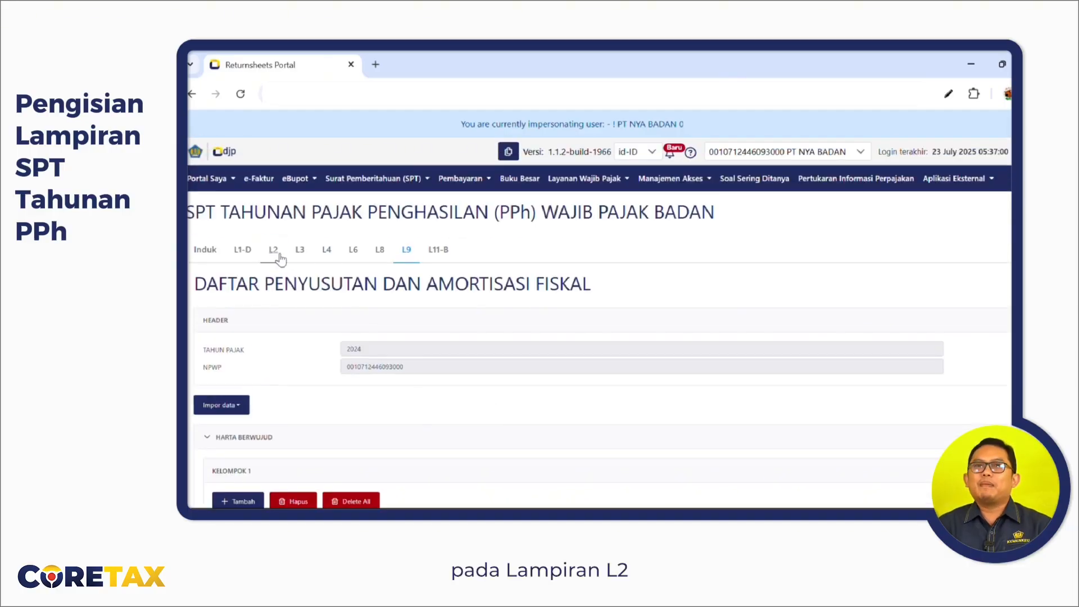
pyautogui.scroll(-1, 520, 332)
pyautogui.scroll(-1, 520, 332)
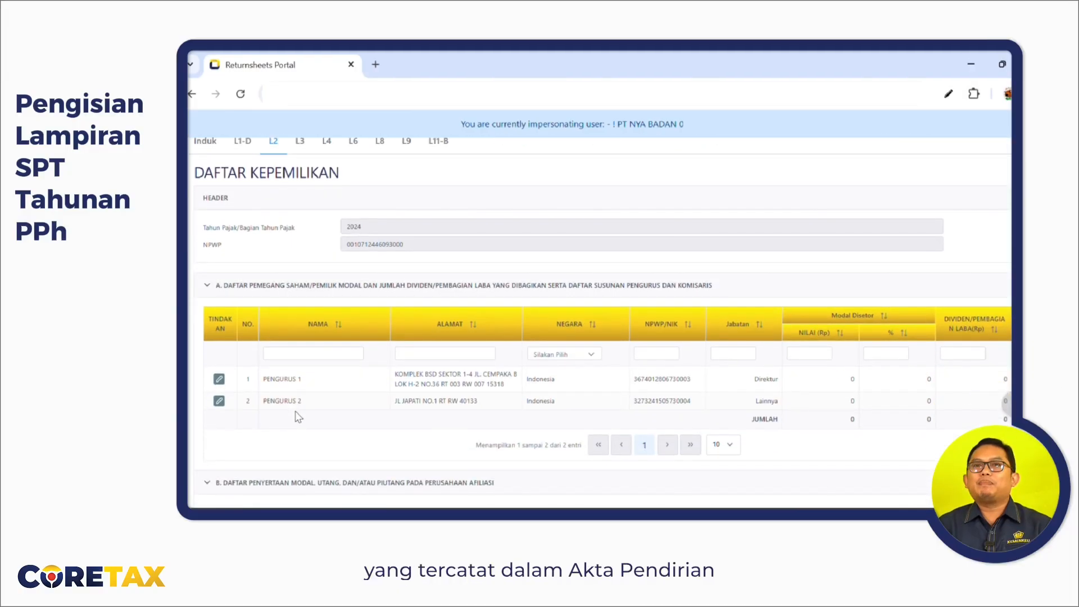
pyautogui.scroll(-1, 296, 413)
pyautogui.scroll(-2, 298, 416)
pyautogui.scroll(3, 298, 416)
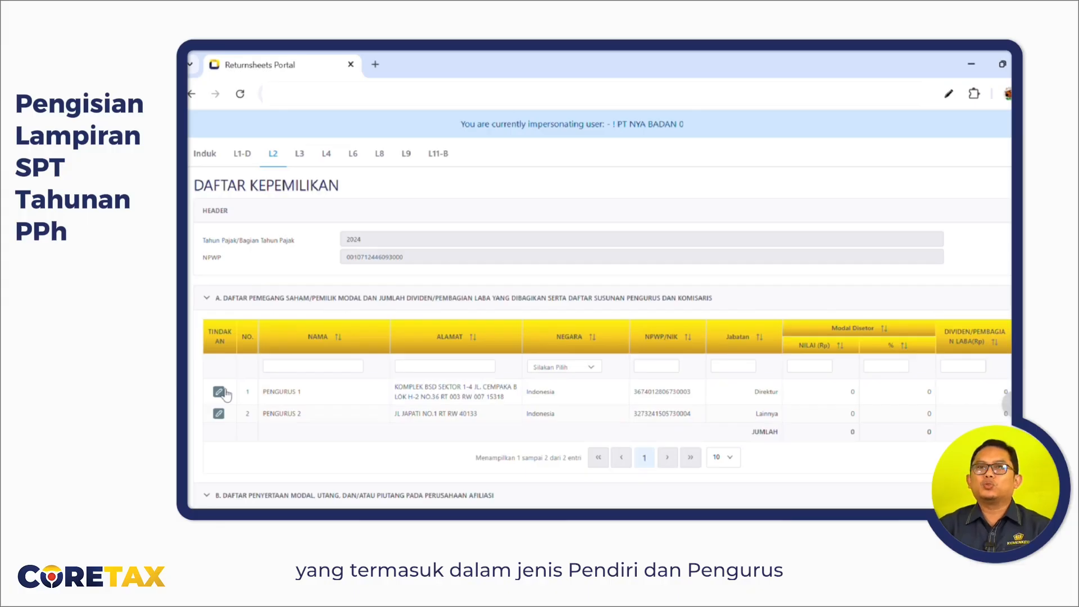
# Step: Edit the PENGURUS 1 entry to a Modal Disetor of 1.000.000.000 and 70 percent, and save it
pyautogui.click(218, 392)
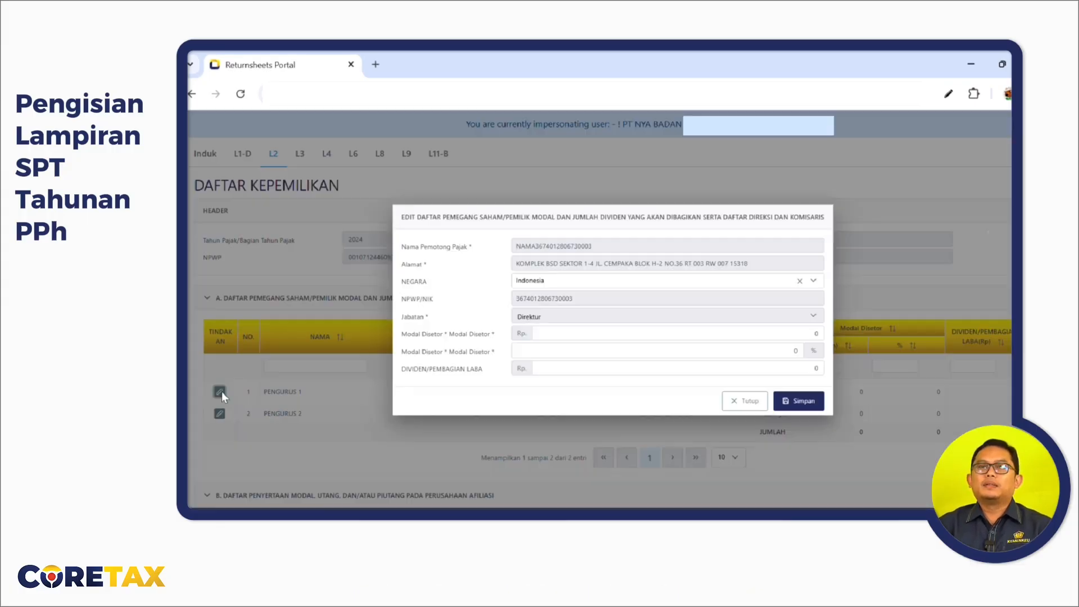
pyautogui.click(804, 333)
pyautogui.write('1000000000')
pyautogui.click(811, 358)
pyautogui.write('70')
pyautogui.press('Tab')
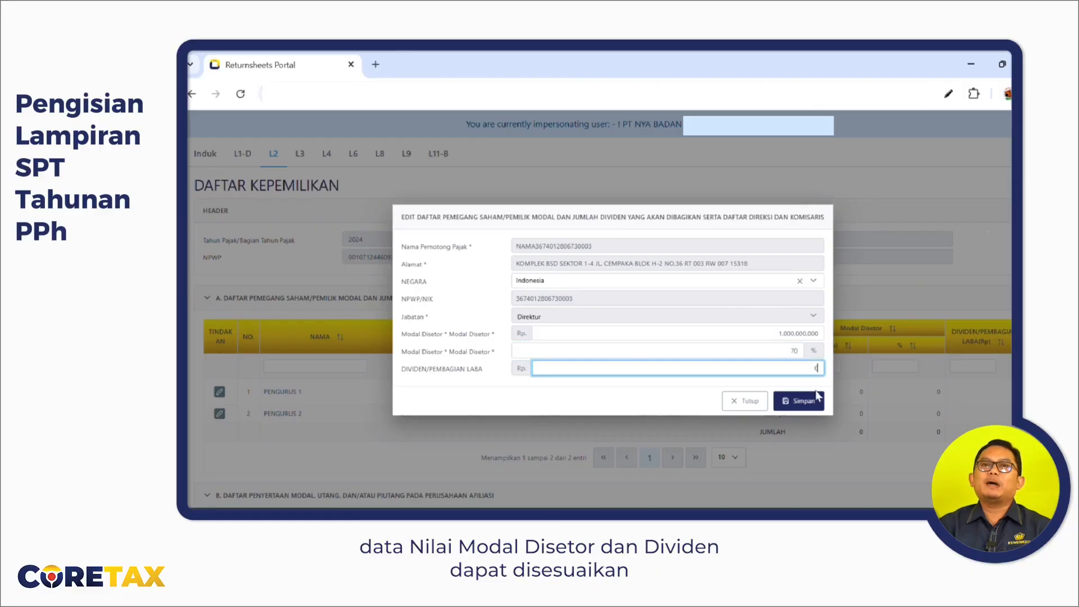
pyautogui.click(798, 401)
# Step: Edit the PENGURUS 2 entry to a Modal Disetor of 500.000.000 and 30 percent, and save it
pyautogui.click(219, 400)
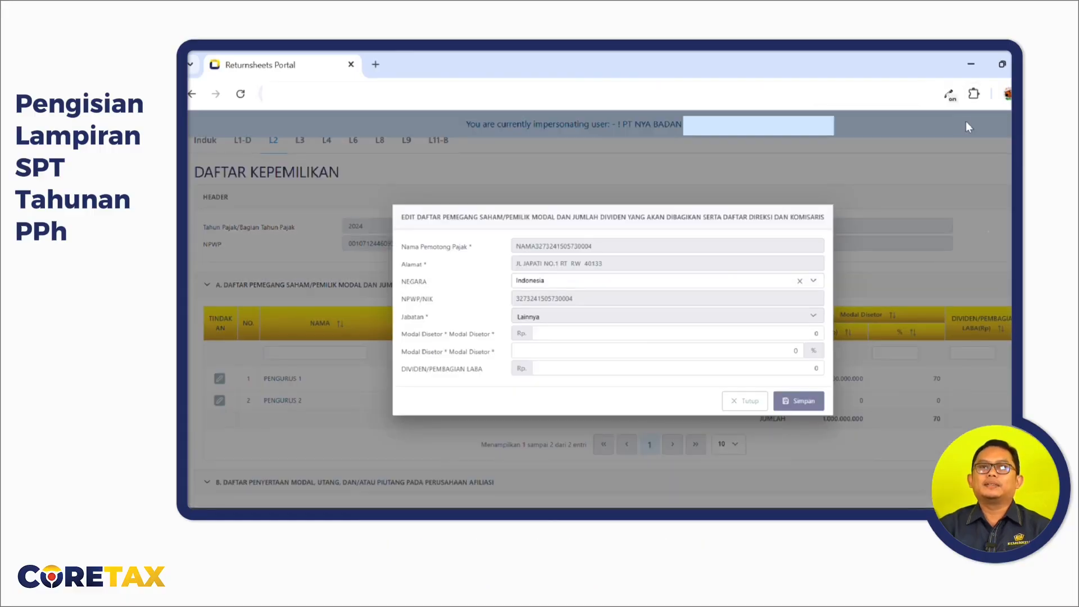
pyautogui.click(821, 333)
pyautogui.write('5000000')
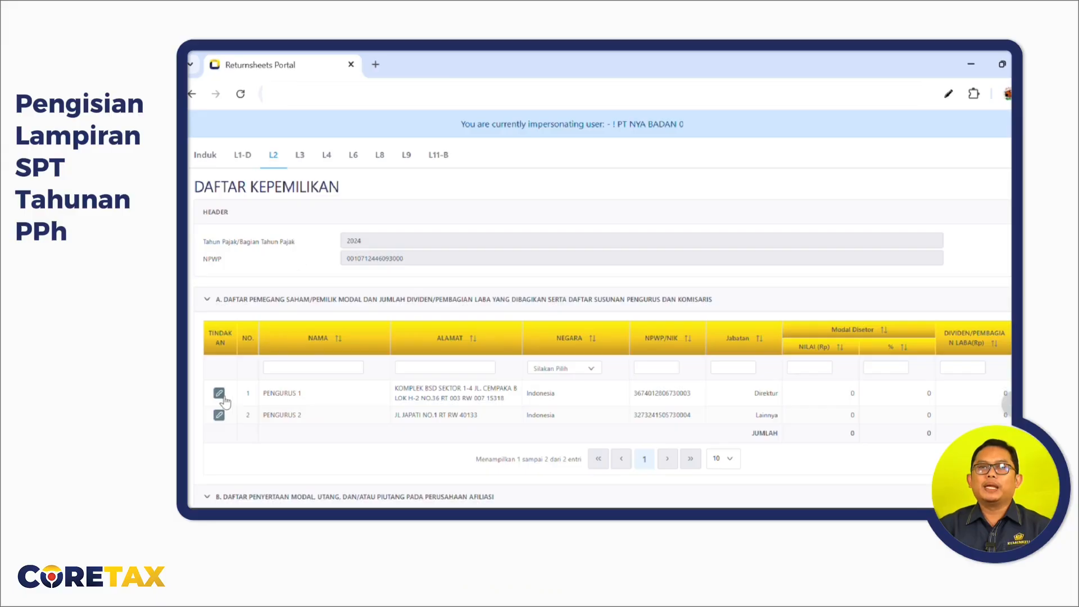
pyautogui.scroll(-3, 460, 340)
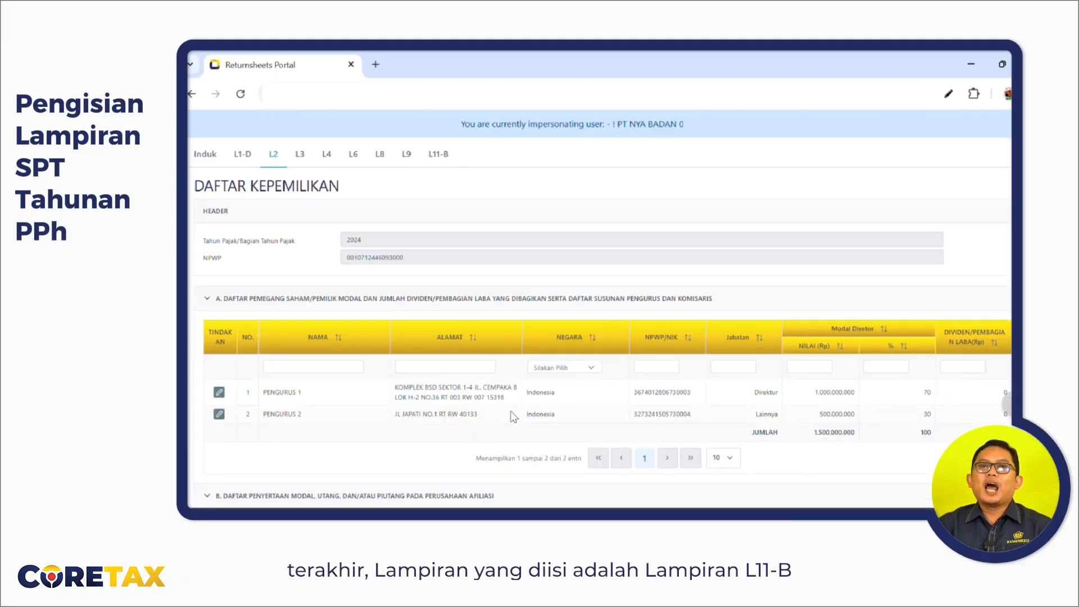
# Step: Open attachment L11-B, the deductible borrowing cost calculation, and examine its EBITDA, debt-to-equity ratio and borrowing cost sections
pyautogui.scroll(2, 548, 425)
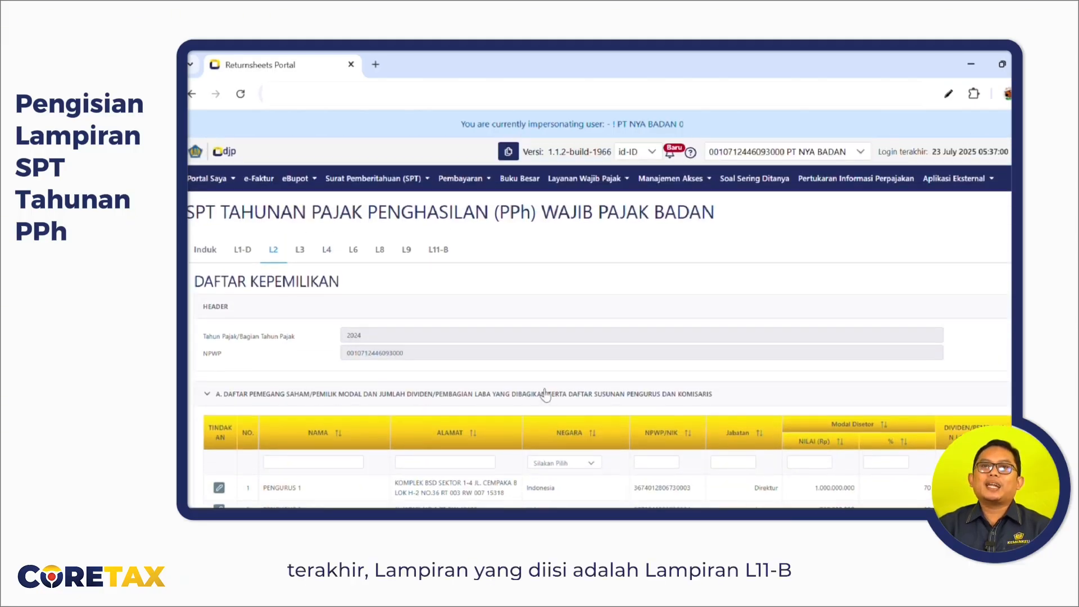
pyautogui.click(441, 253)
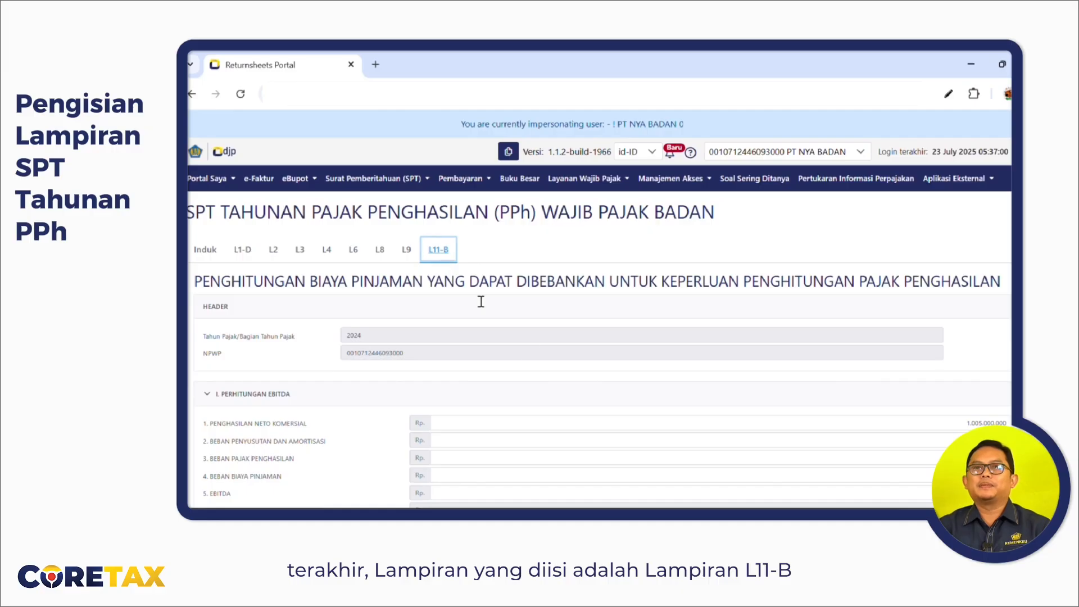
pyautogui.scroll(-2, 906, 371)
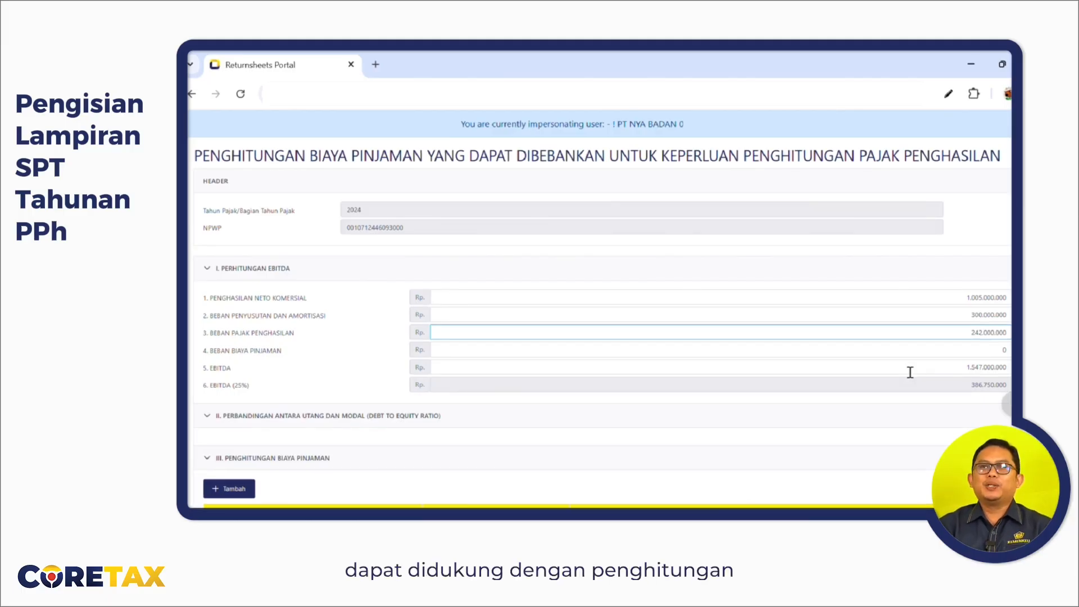
pyautogui.scroll(-1, 911, 373)
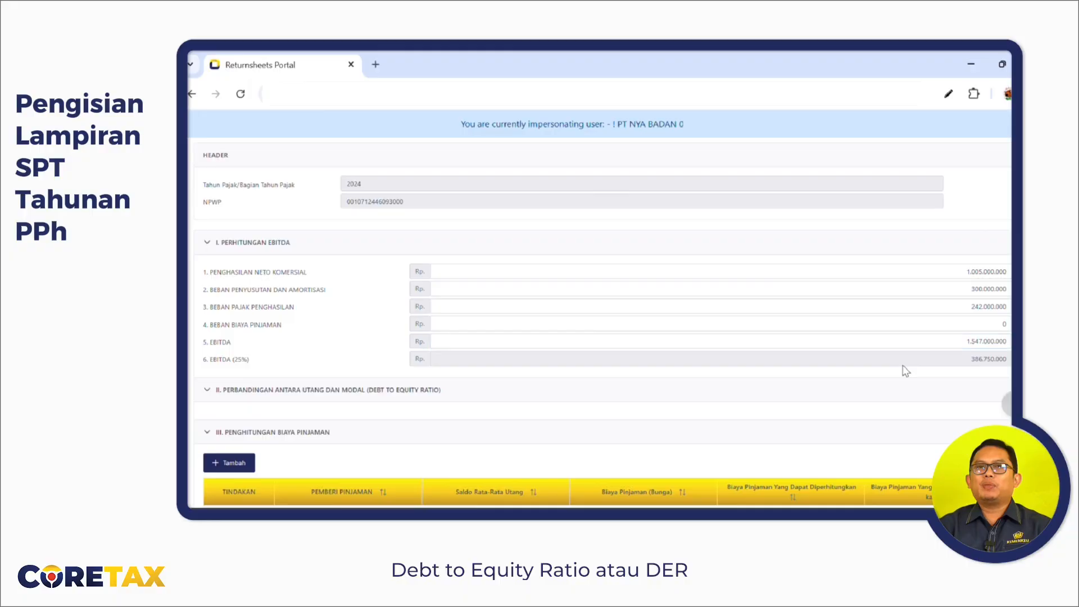
pyautogui.scroll(-2, 932, 389)
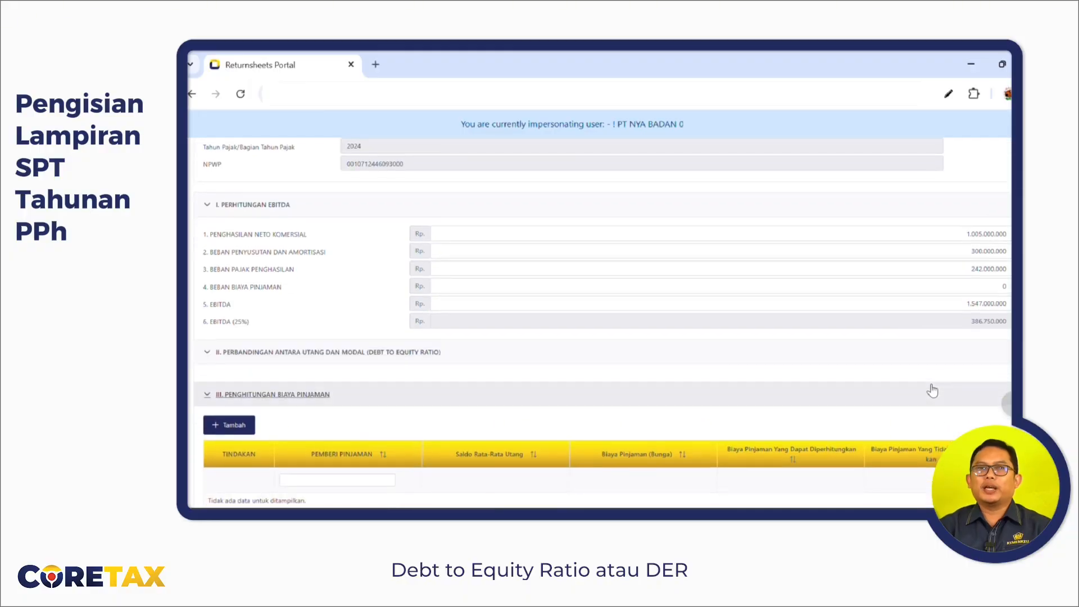
pyautogui.scroll(-5, 933, 391)
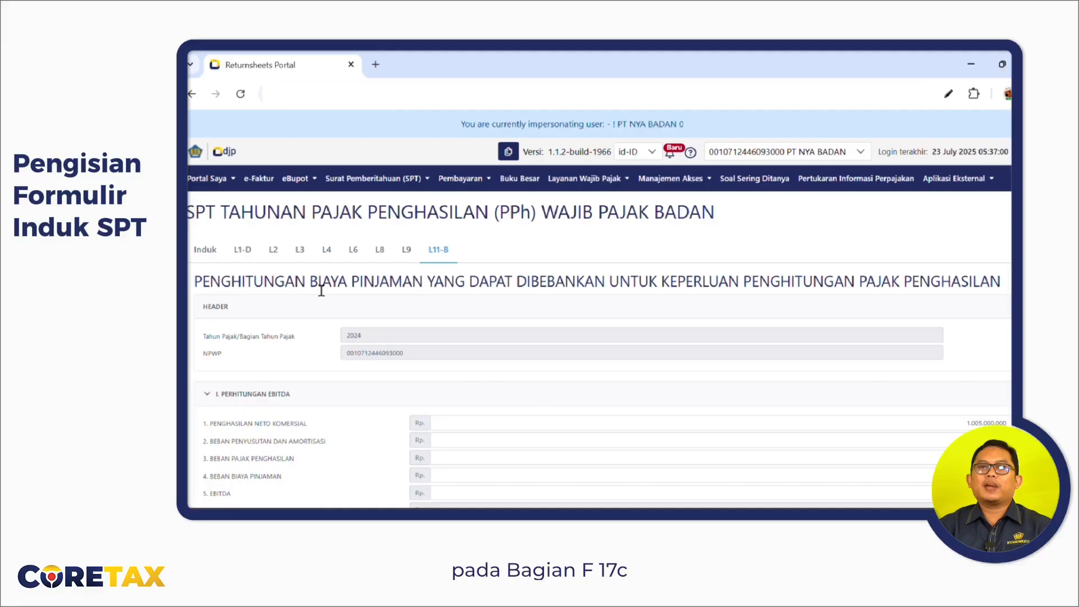
# Step: Return to the main form (Induk) and examine line 17.c in section F for the income tax underpaid or overpaid
pyautogui.click(206, 249)
pyautogui.scroll(-1, 662, 365)
pyautogui.scroll(-10, 662, 366)
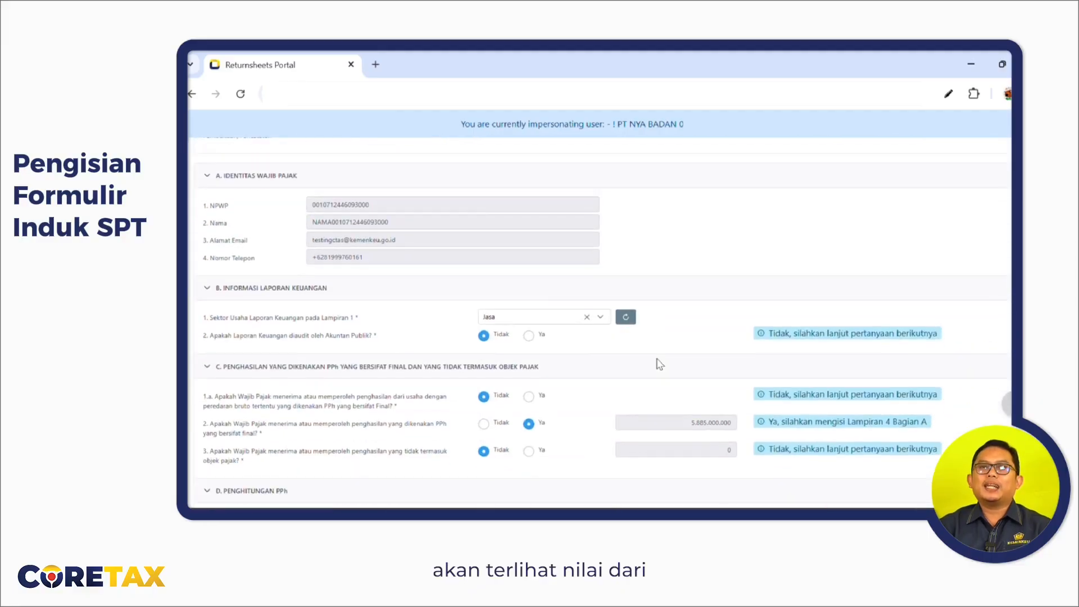
pyautogui.scroll(-4, 660, 365)
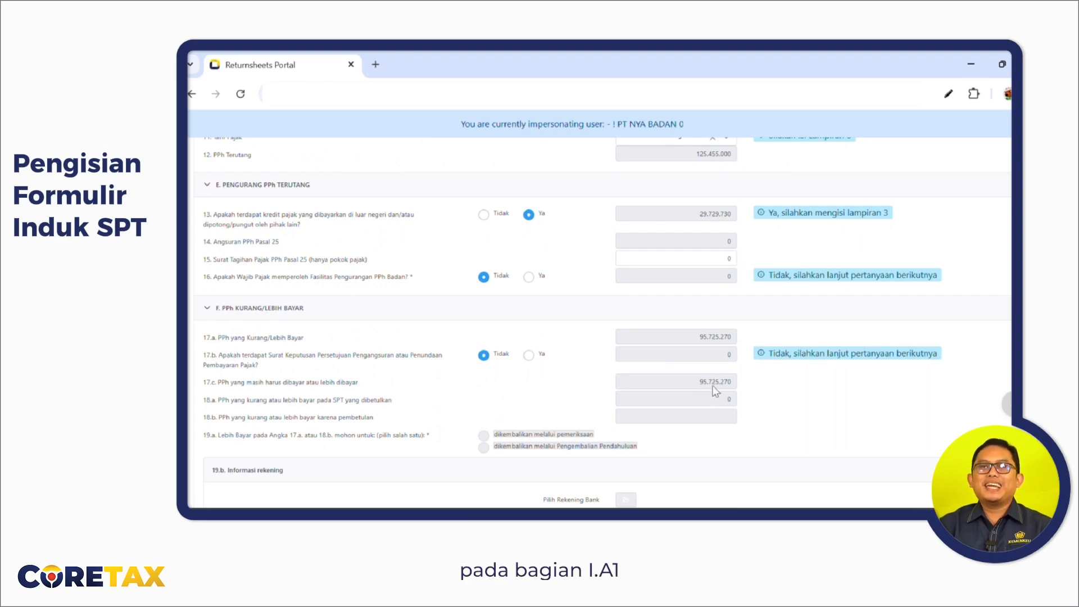
# Step: Upload LAPORAN KEUANGAN.pdf as the financial statement under item a.1 of section I, Lampiran Lainnya
pyautogui.scroll(-10, 707, 392)
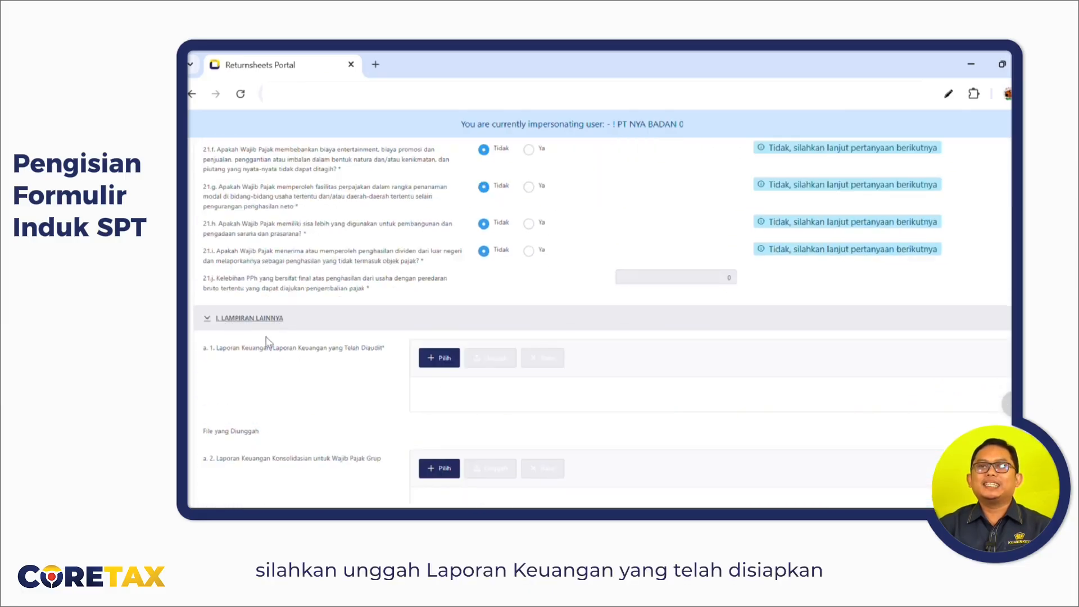
pyautogui.click(435, 361)
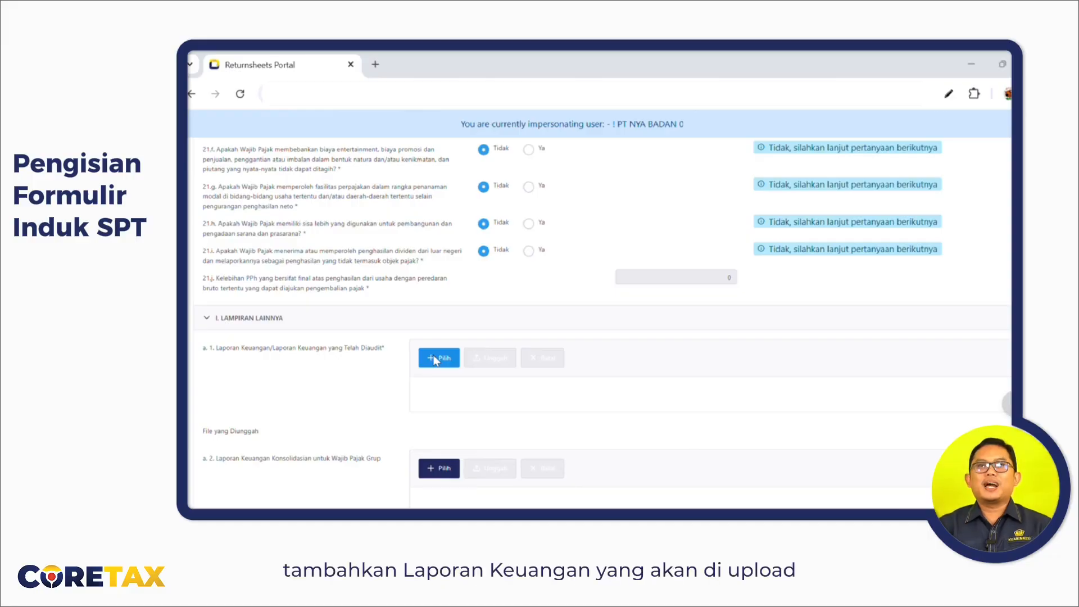
pyautogui.doubleClick(496, 359)
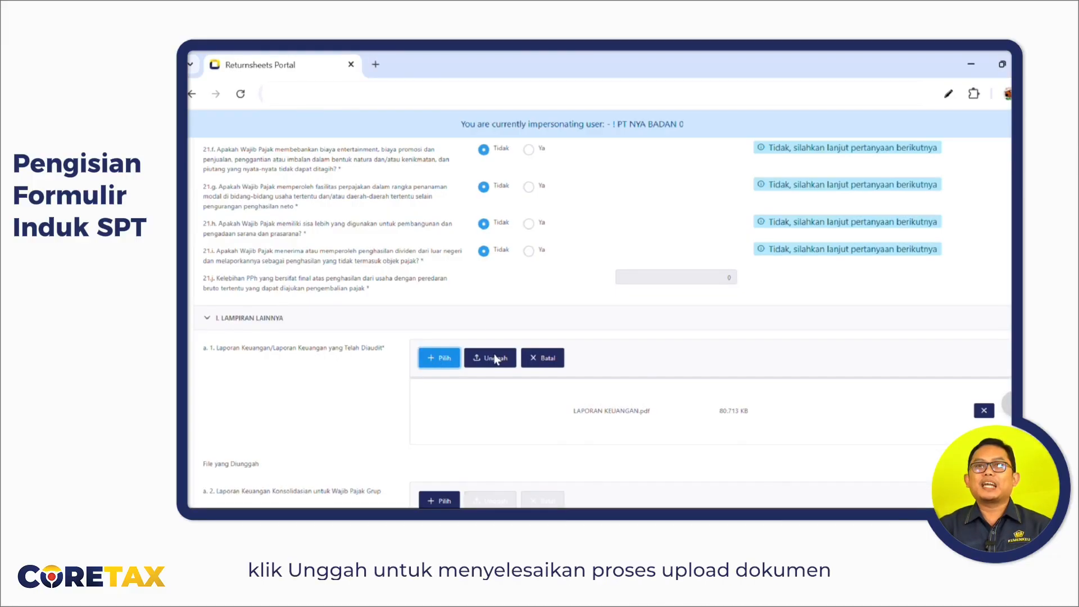
pyautogui.click(496, 359)
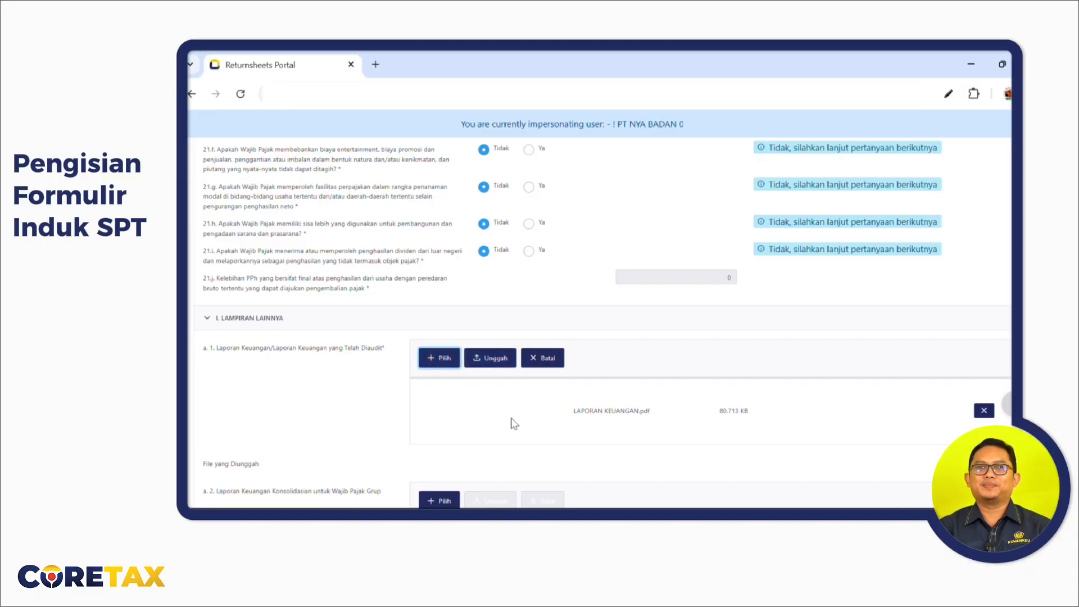
pyautogui.click(496, 360)
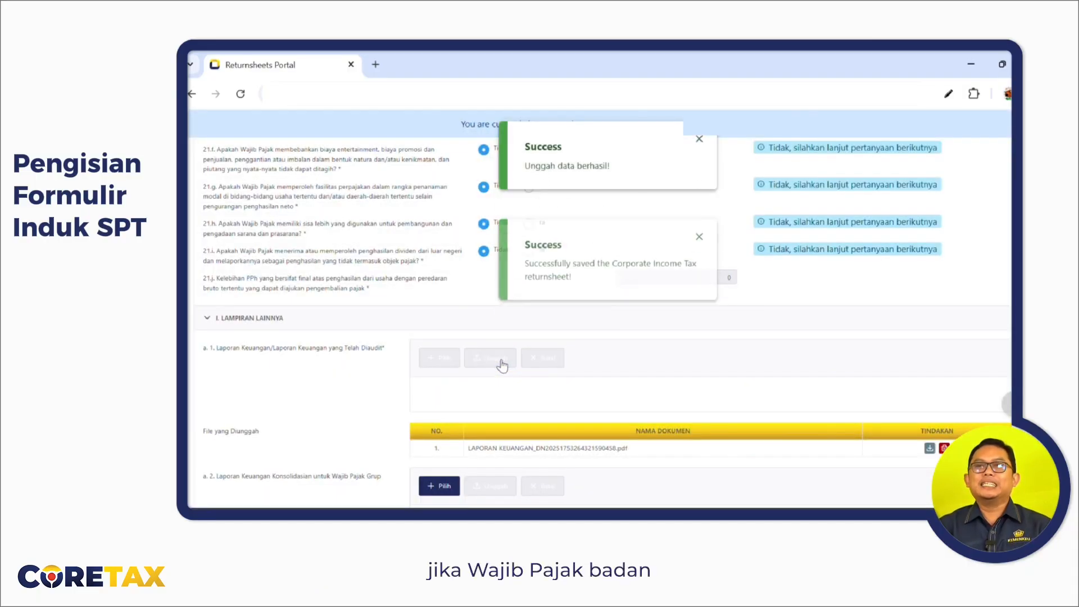
pyautogui.scroll(-2, 595, 392)
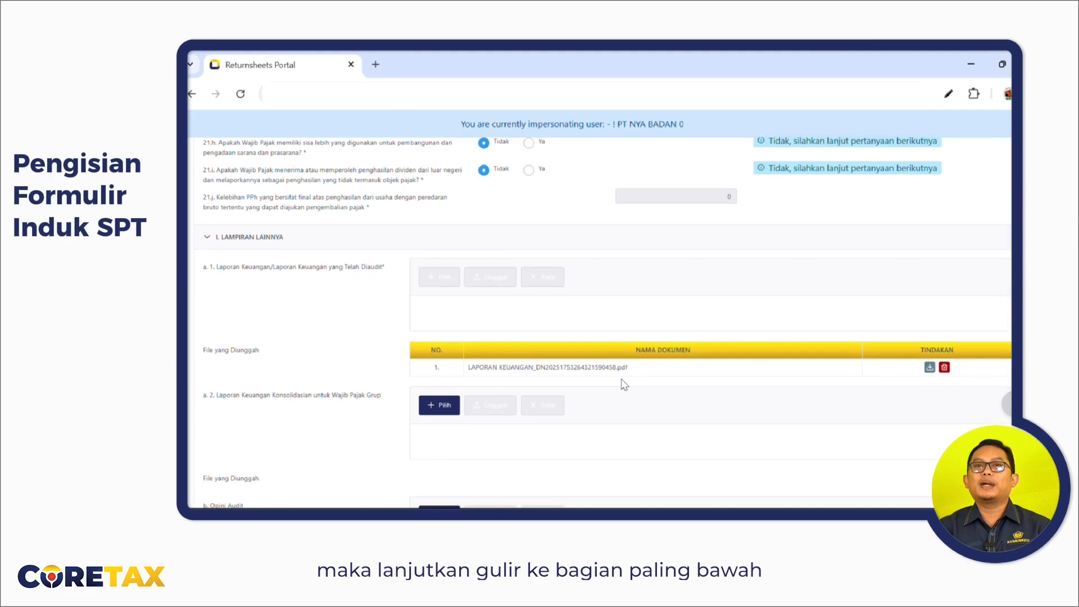
# Step: Accept the declaration statement in section J, Pernyataan, and enter DIREKTUR as the signatory's Jabatan
pyautogui.scroll(-7, 624, 385)
pyautogui.scroll(-10, 625, 385)
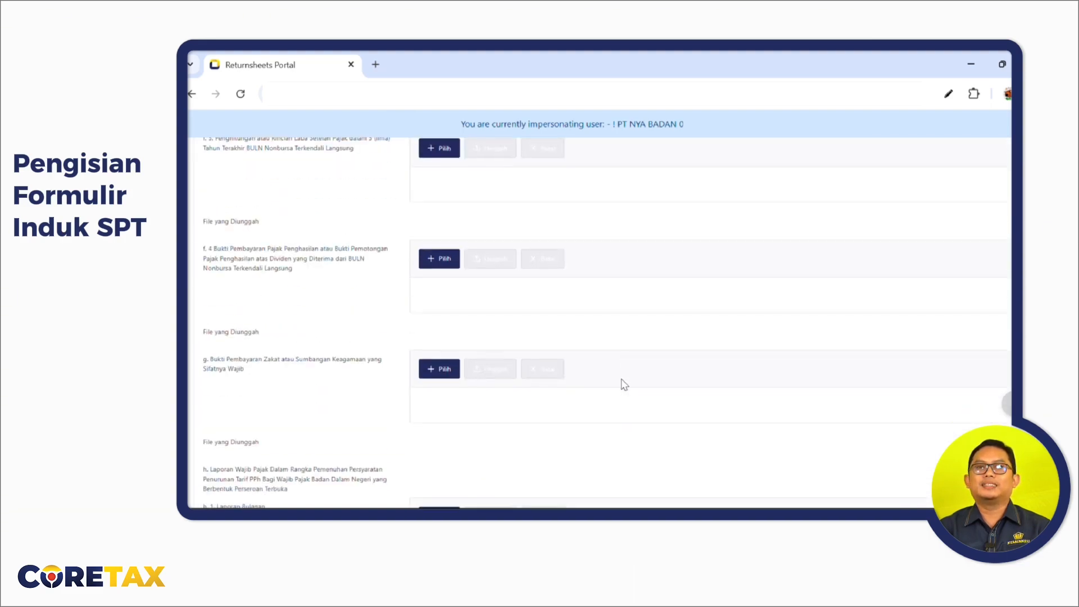
pyautogui.scroll(-3, 635, 385)
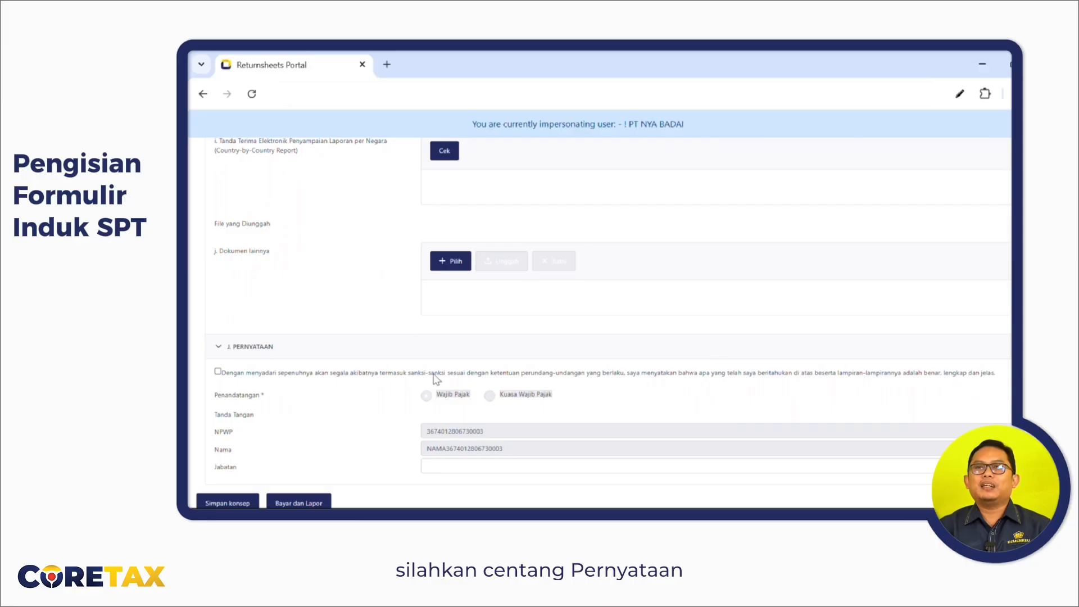
pyautogui.click(218, 372)
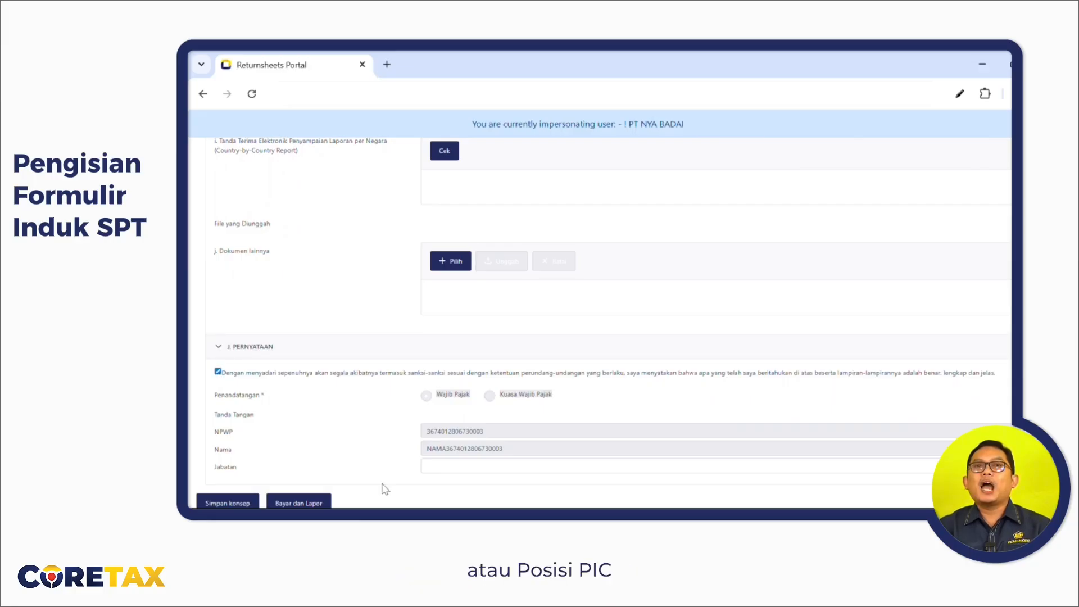
pyautogui.click(464, 467)
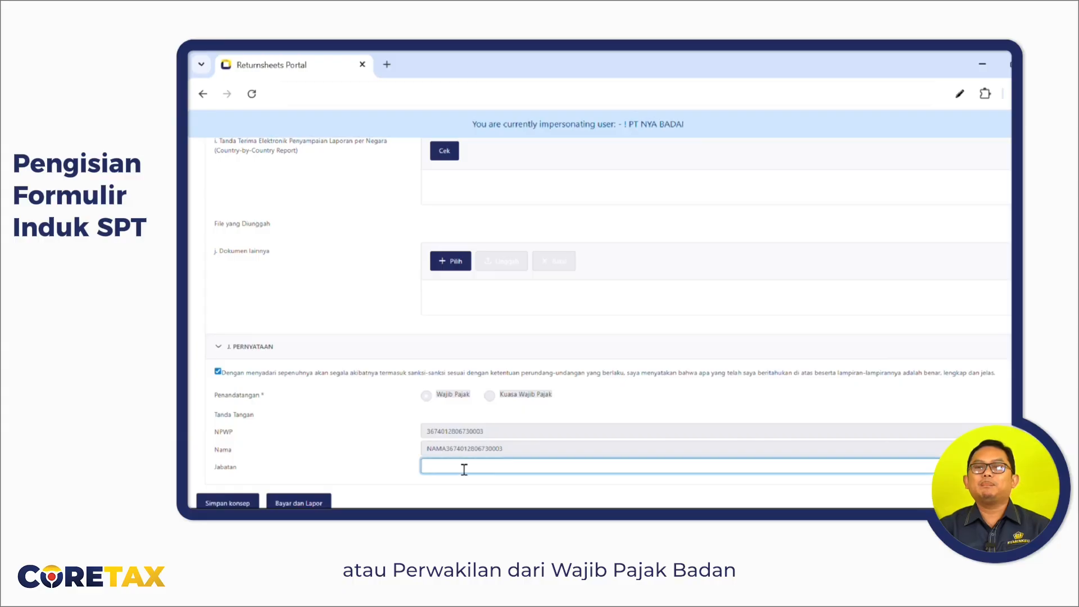
pyautogui.write('DIREKTUR')
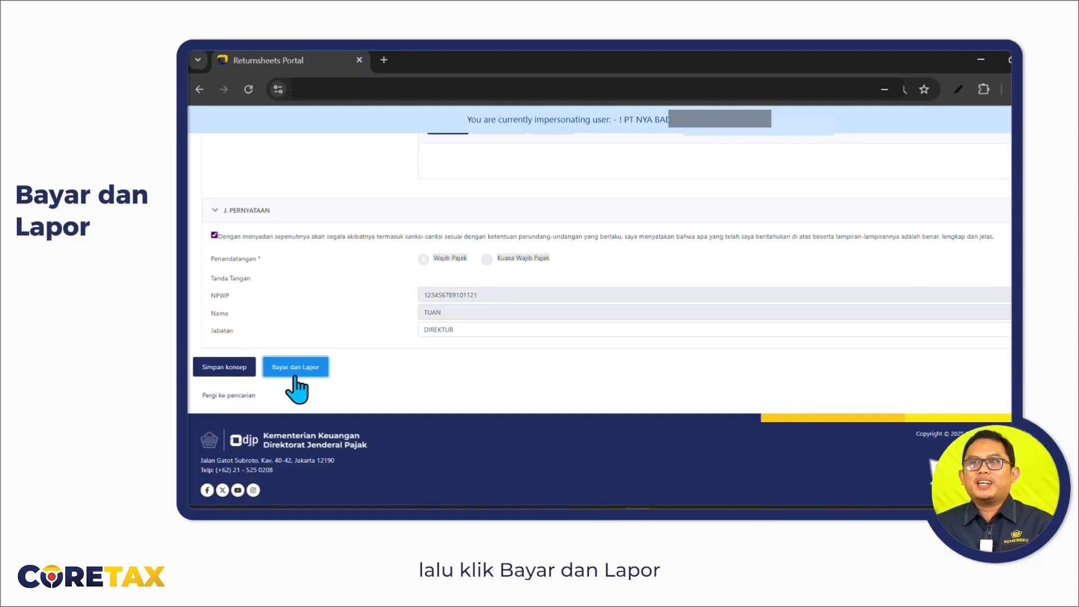
# Step: Submit the return for payment and reporting, decline using the 411618-200 balance, and choose Pemindahbukuan Deposit as the payment method
pyautogui.click(296, 376)
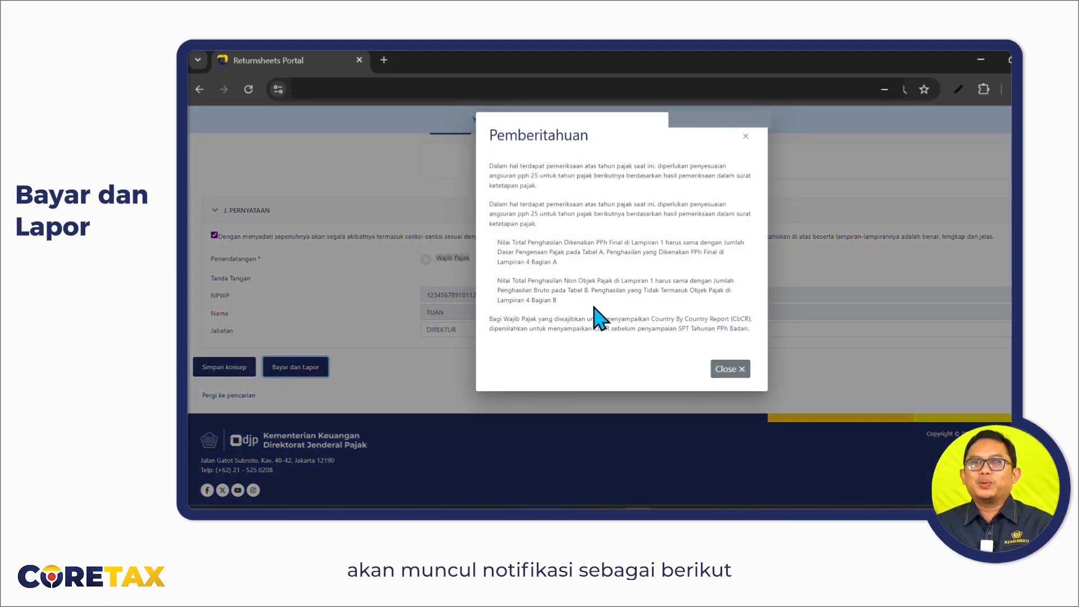
pyautogui.click(727, 370)
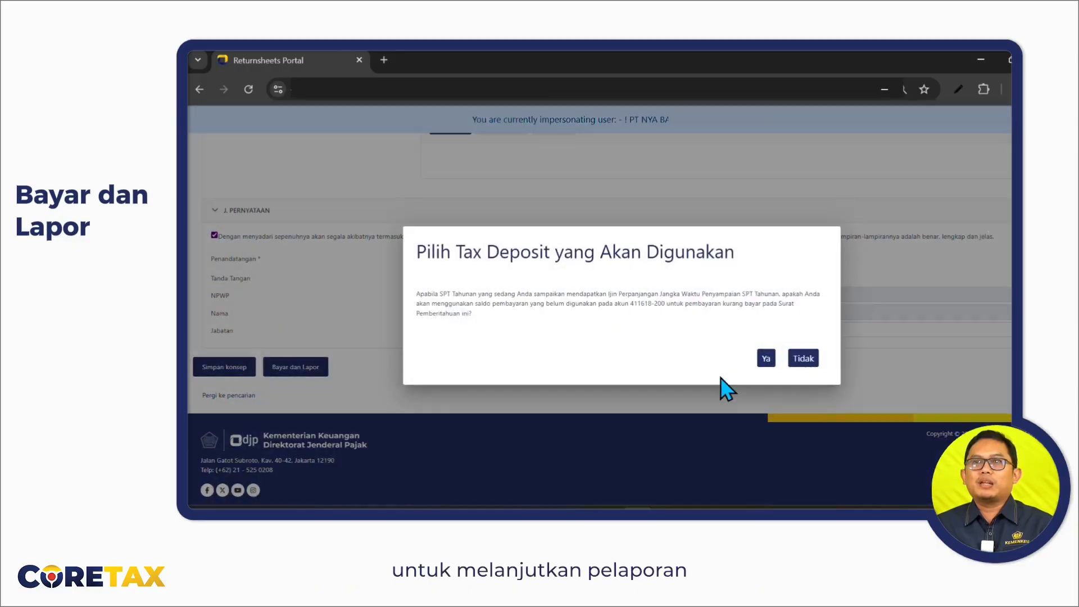
pyautogui.click(797, 369)
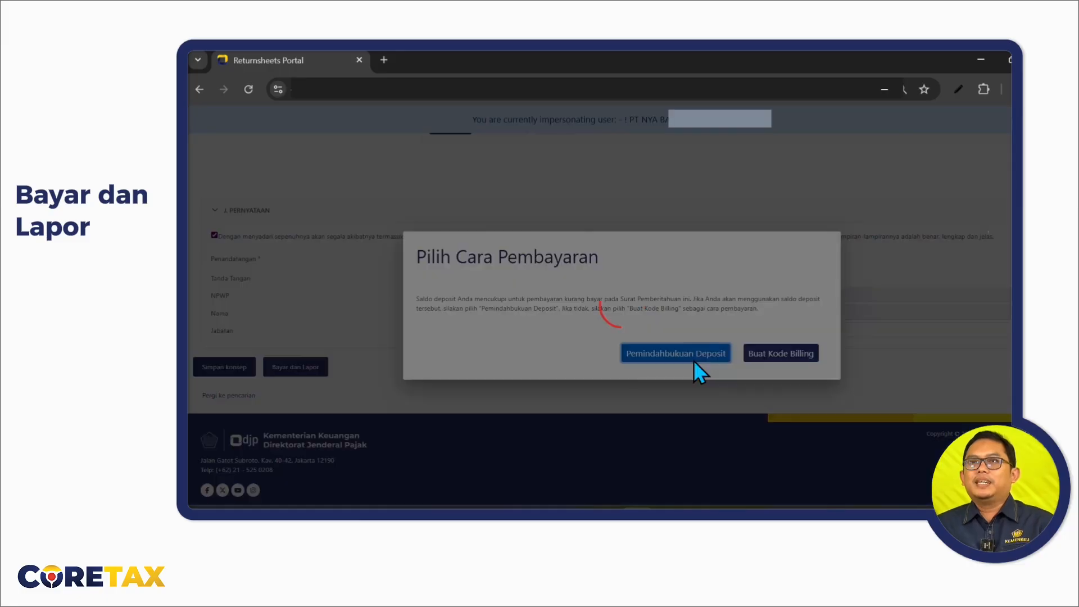
pyautogui.click(694, 363)
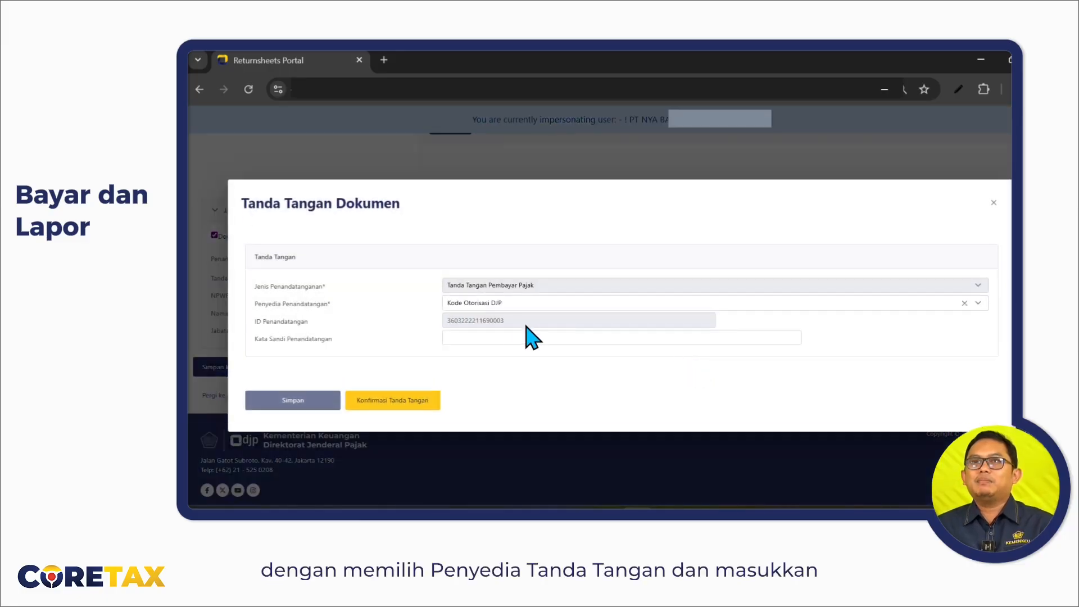
# Step: Sign the return with the Kode Otorisasi DJP signer password, confirm the signature, and check the list of reported SPT
pyautogui.click(476, 338)
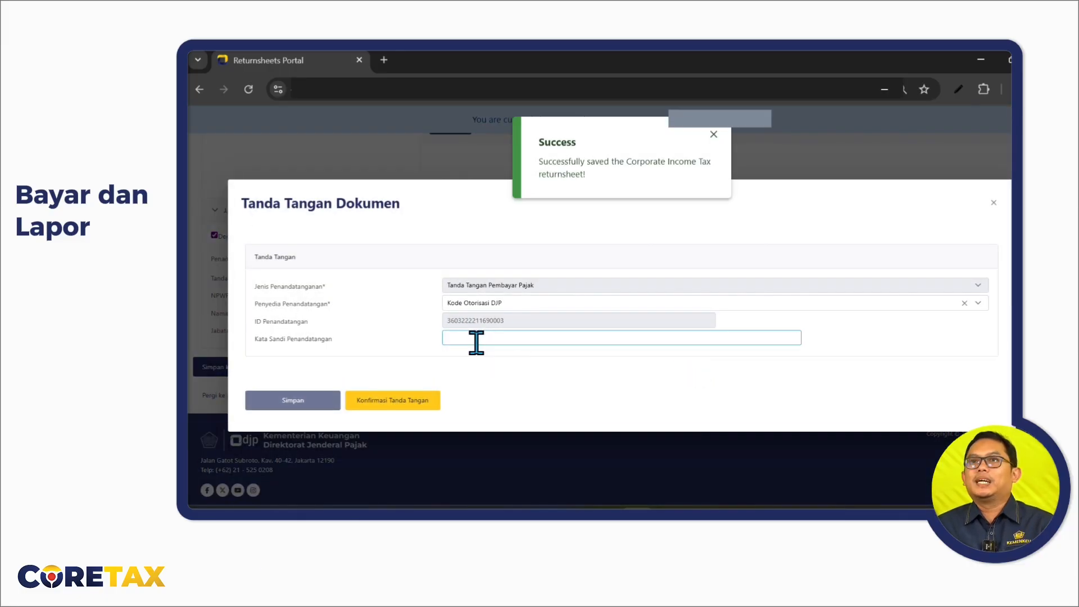
pyautogui.click(427, 399)
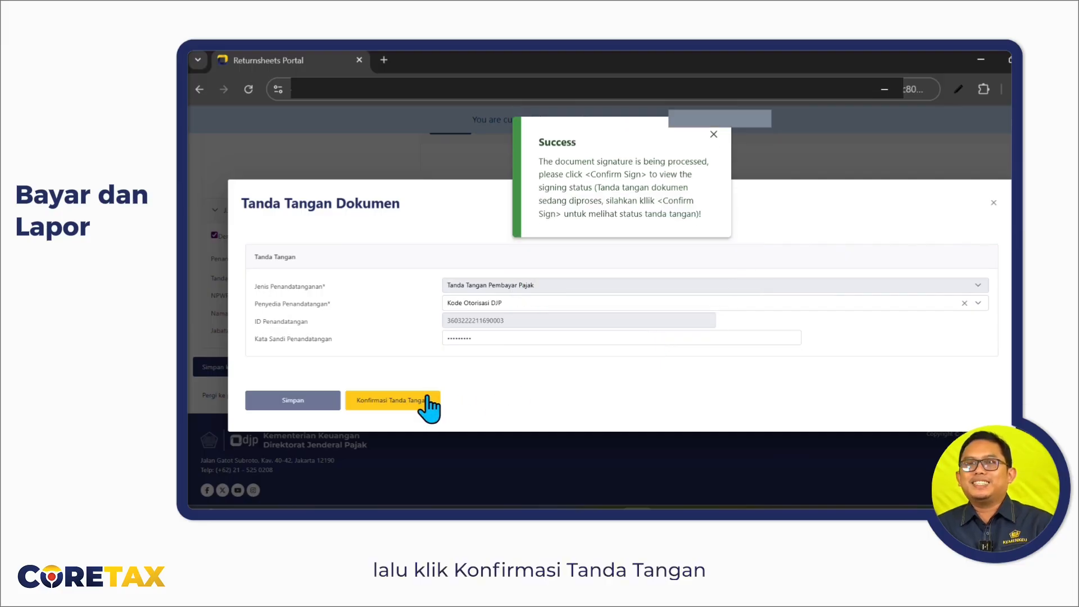
pyautogui.click(427, 399)
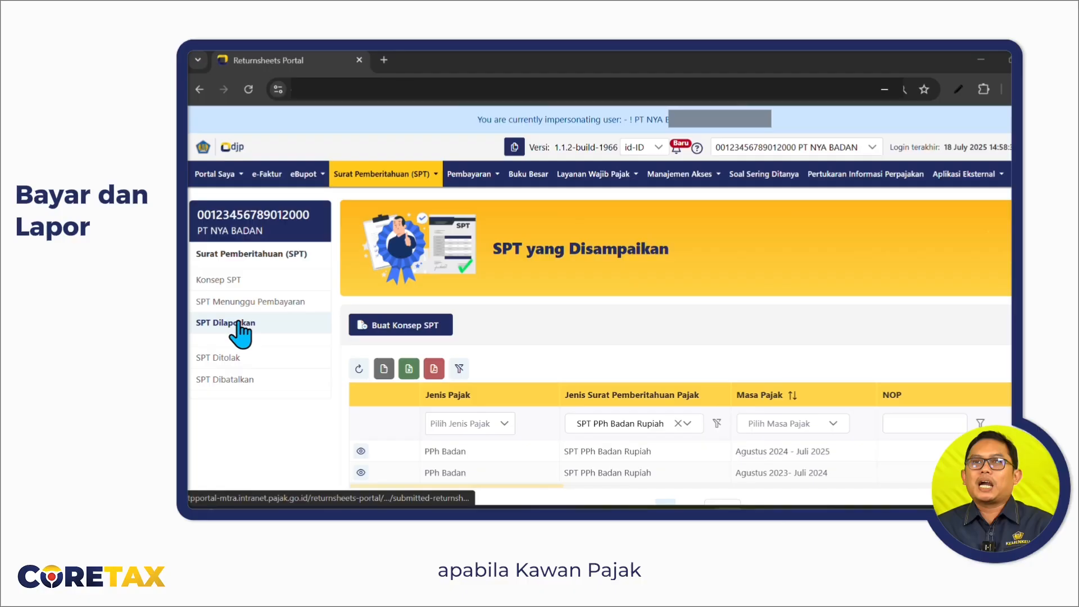
pyautogui.scroll(-3, 776, 343)
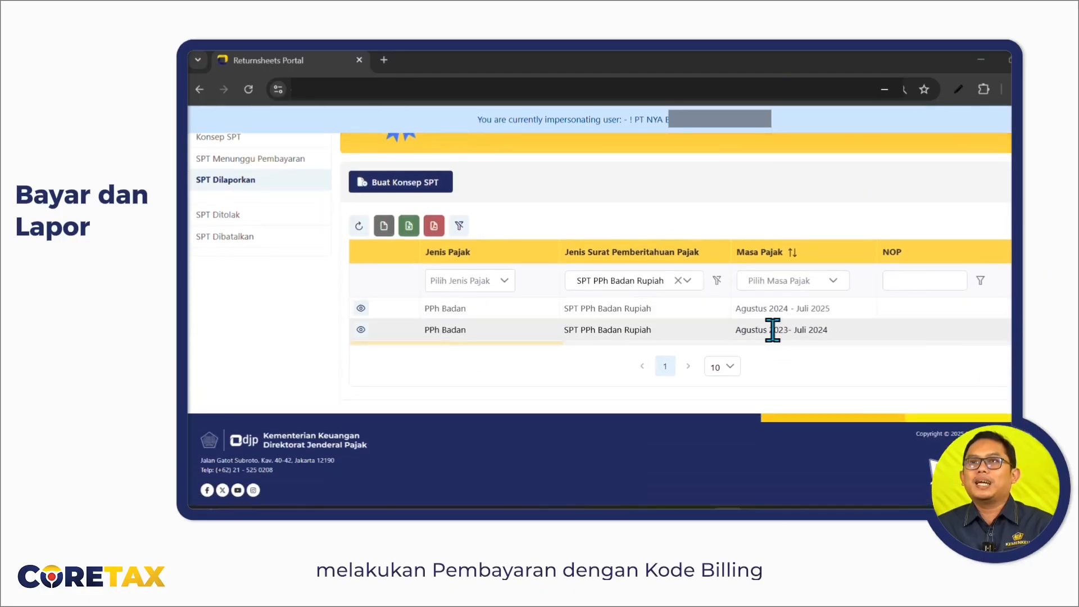